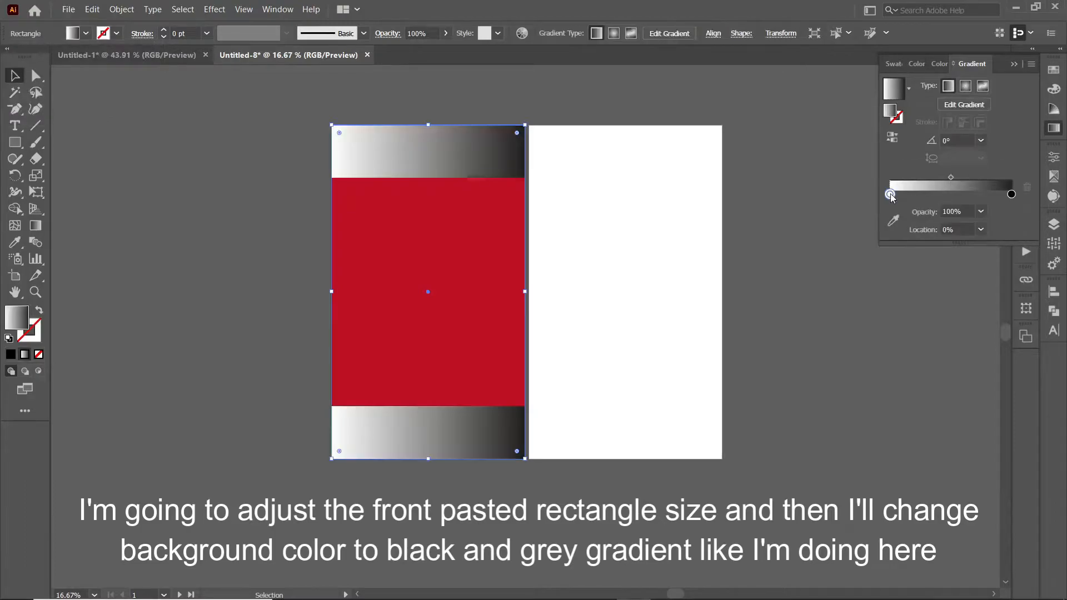
Step: Make the band gradient black at the ends with a dark grey middle stop, then deselect
left_click(953, 193)
double_click(952, 194)
left_click(872, 269)
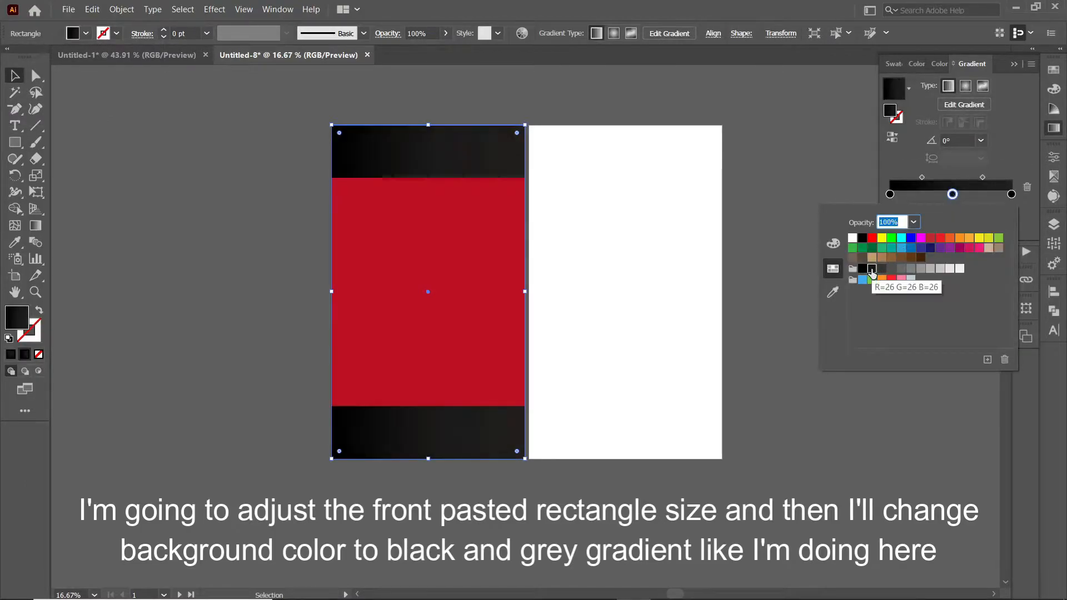
left_click(883, 270)
left_click(873, 270)
left_click(881, 269)
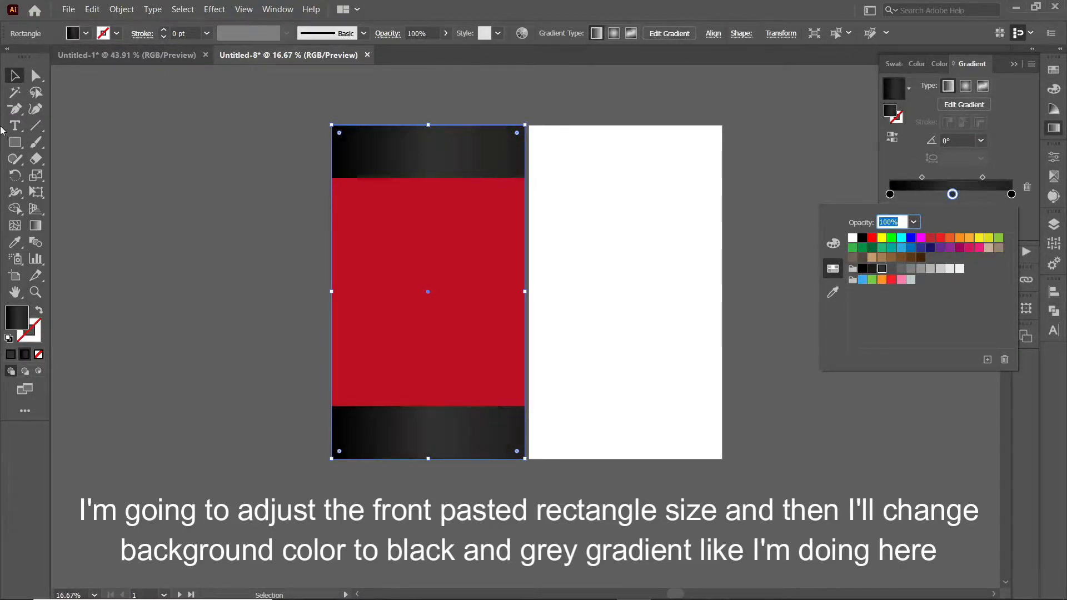
left_click(943, 207)
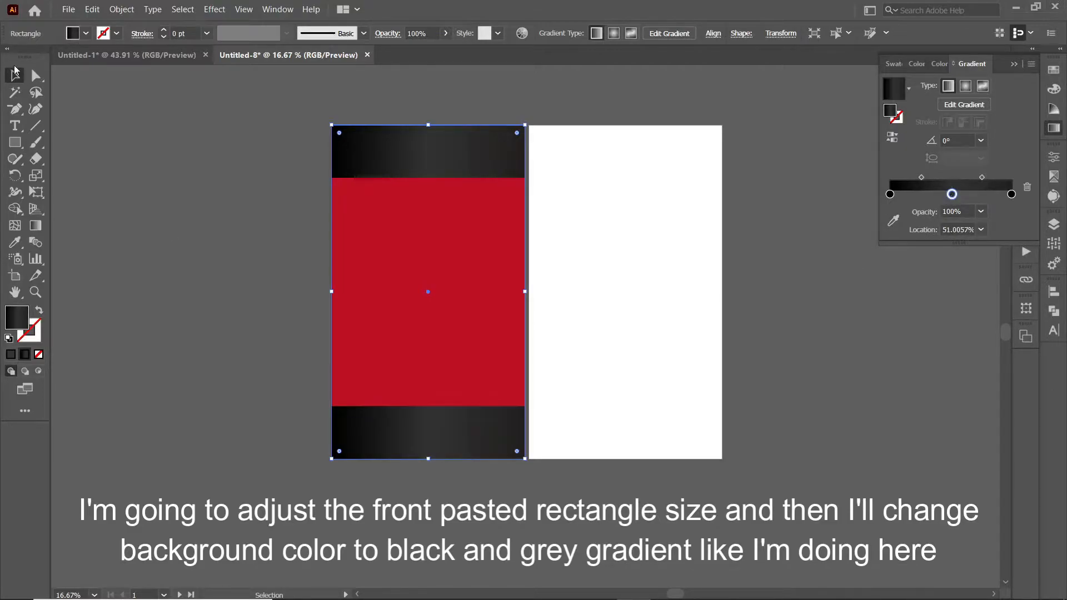
left_click(178, 127)
left_click(1017, 65)
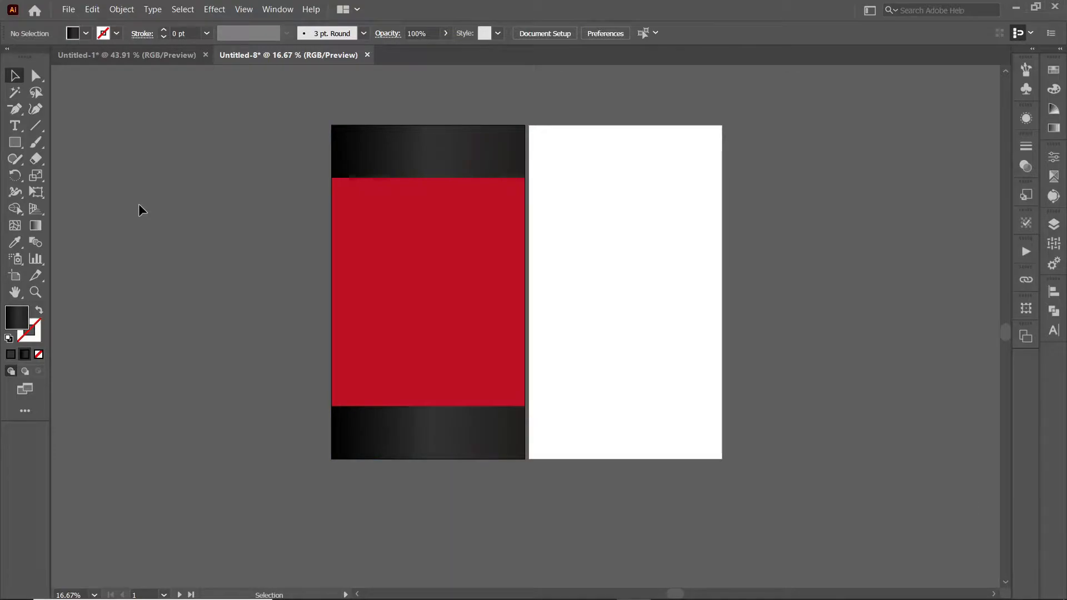
Step: Type 'dwg' in Gobold Uplow and move it onto the red label
key("t")
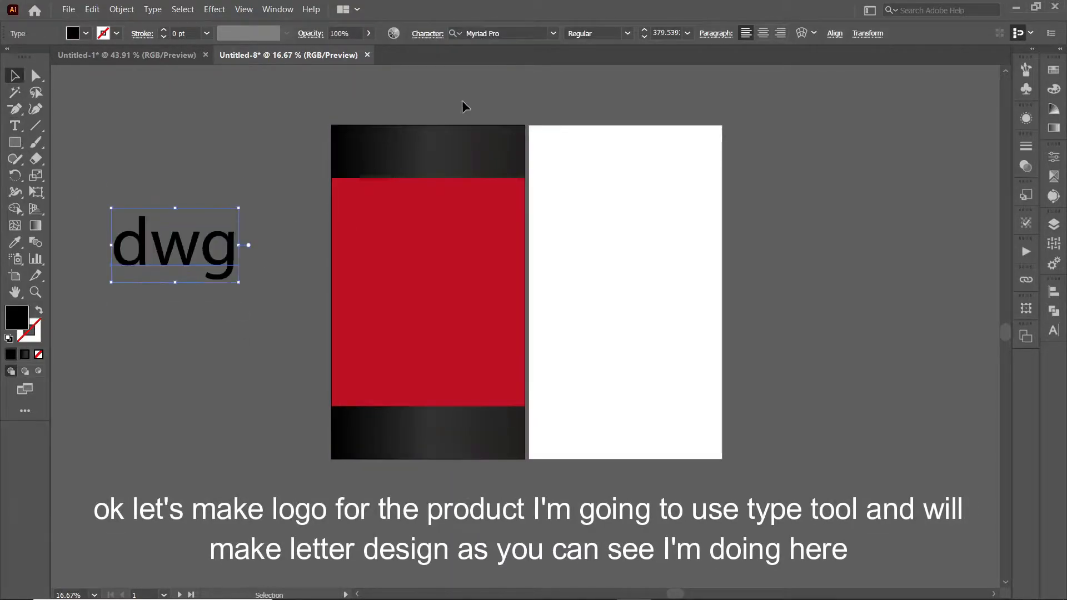
left_click(483, 33)
type("gobold up")
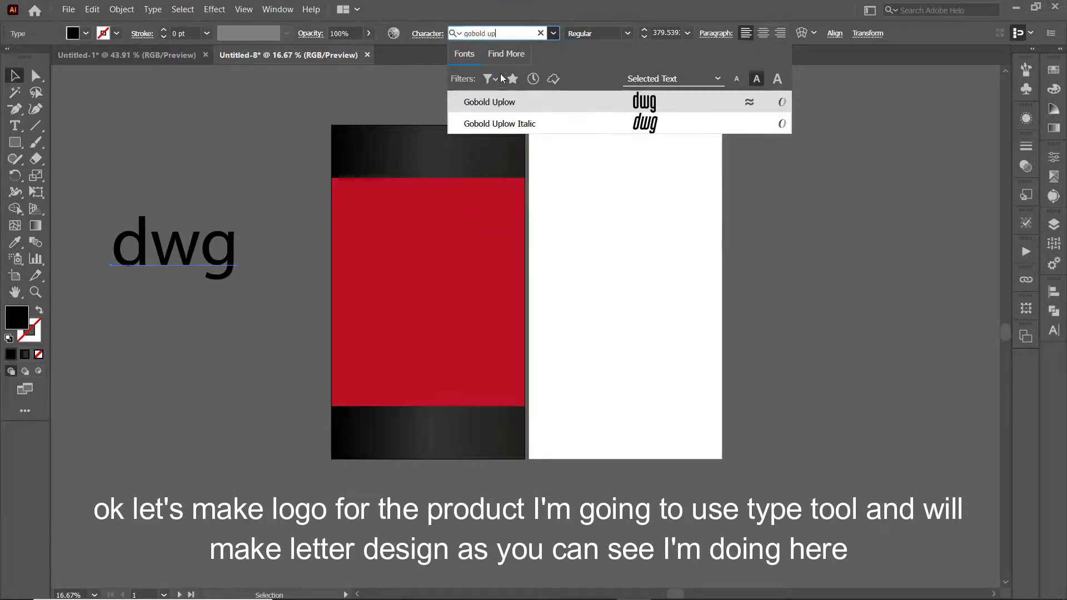
left_click(494, 102)
left_click_drag(166, 240, 420, 296)
Step: Outline the dwg text, centre and enlarge it on the label, and trim the g's tail
key("ctrl+shift+o")
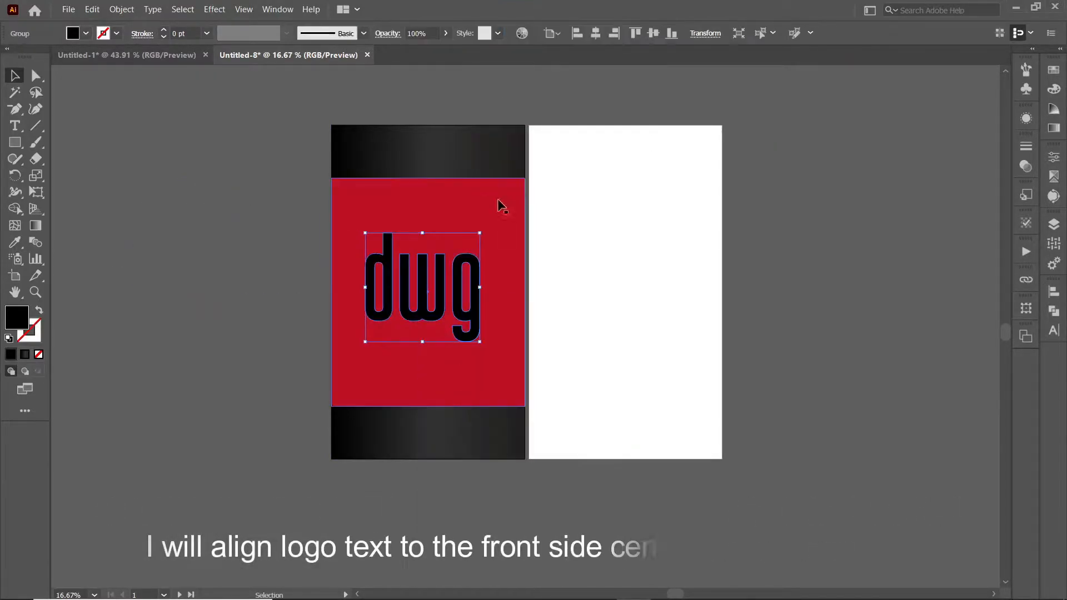
left_click(596, 33)
left_click(653, 33)
left_click_drag(487, 292, 494, 291)
left_click(36, 160)
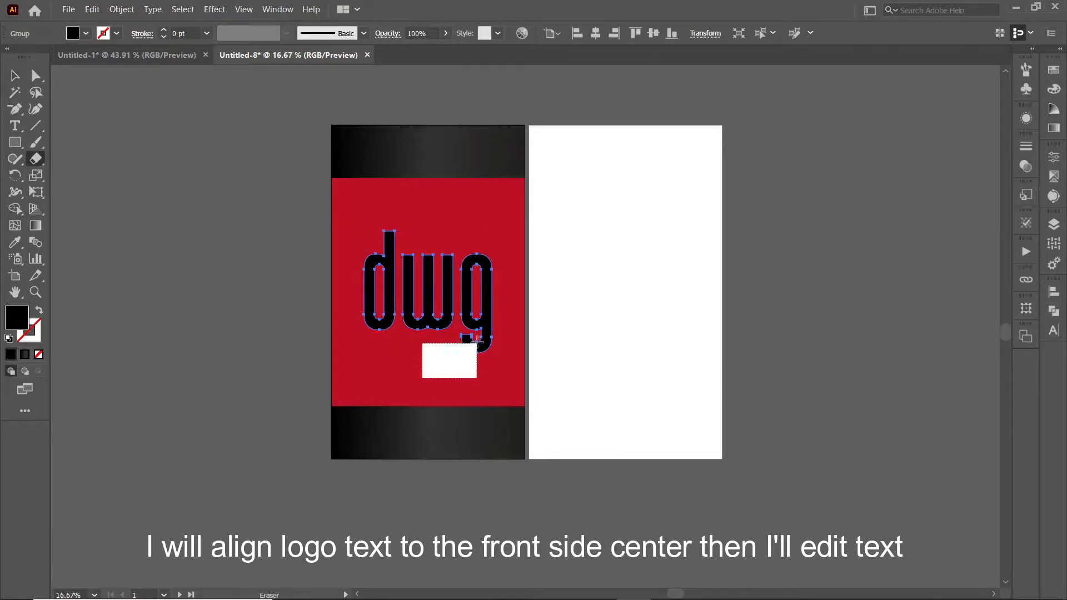
left_click_drag(479, 330, 479, 331)
Step: Draw a black bar from the d's top to the edge, and copy it to the letters' base stretched left
left_click_drag(384, 231, 525, 241)
left_click(15, 76)
left_click(166, 188)
mouse_move(452, 238)
left_mouse_down()
mouse_move(408, 327)
mouse_move(419, 349)
left_mouse_up()
left_click(394, 349)
key("ctrl+=")
key("ctrl+=")
key("ctrl+=")
left_click_drag(314, 327, 255, 327)
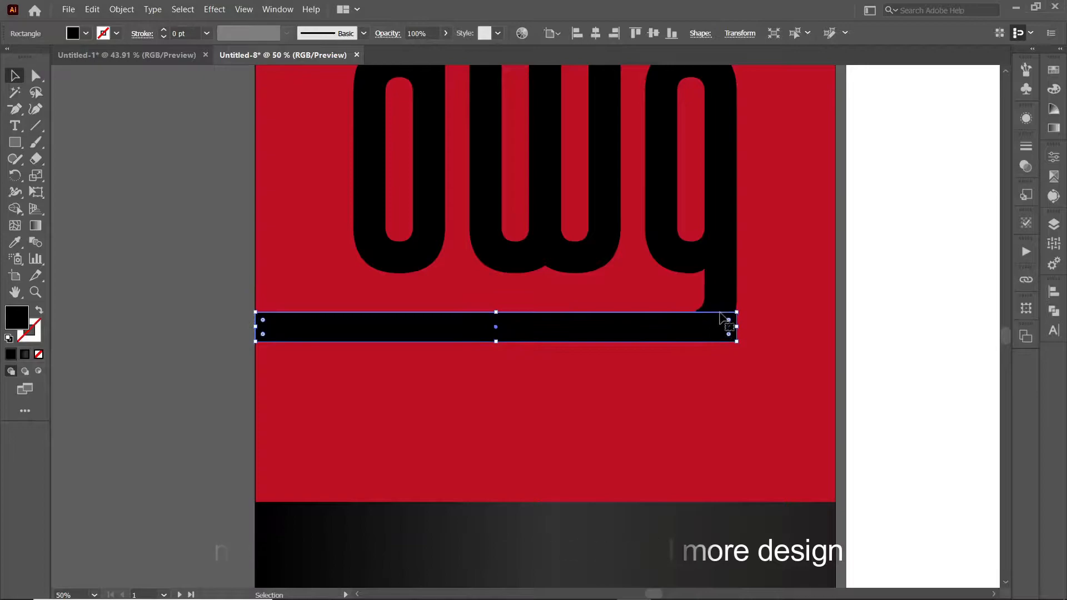
Step: Raise the bottom black bar's top edge slightly
scroll(504, 323, "up", 3)
left_click(575, 123)
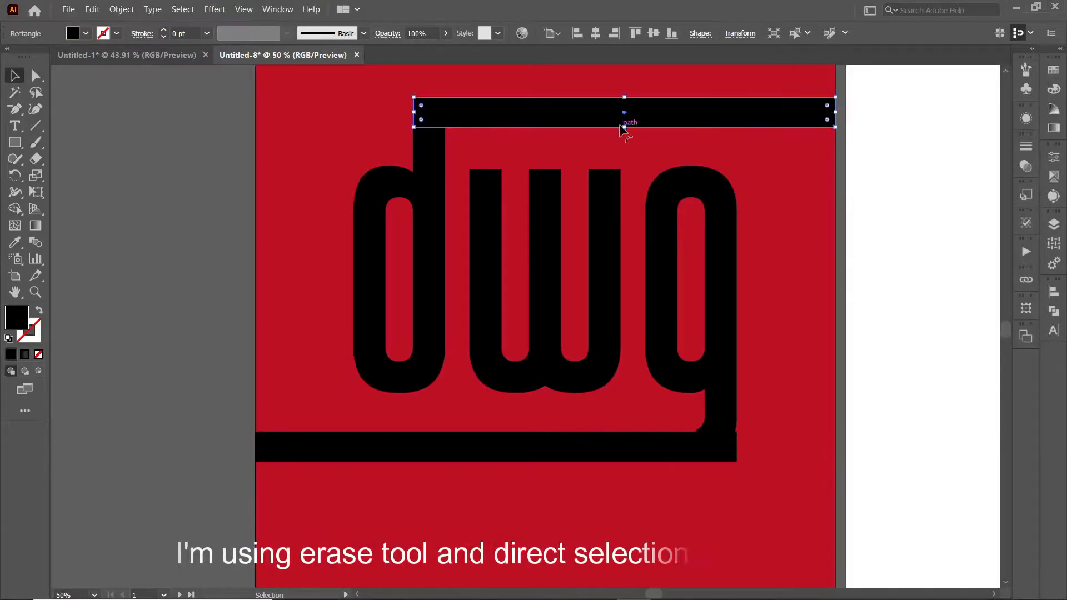
left_click(476, 443)
left_click_drag(496, 432, 496, 429)
left_click(243, 459)
Step: Unite both bars and the d, w and g letters into one shape with Pathfinder
left_click(439, 447)
left_click(660, 322, "shift")
left_click(545, 278, "shift")
left_click(429, 244, "shift")
left_click(619, 123, "shift")
left_click(1052, 312)
left_click(893, 322)
left_click(1012, 286)
Step: Remove extra anchors on the g and pull its inner corner straight down to the bar
key("minus")
left_click(736, 429)
left_click(736, 415)
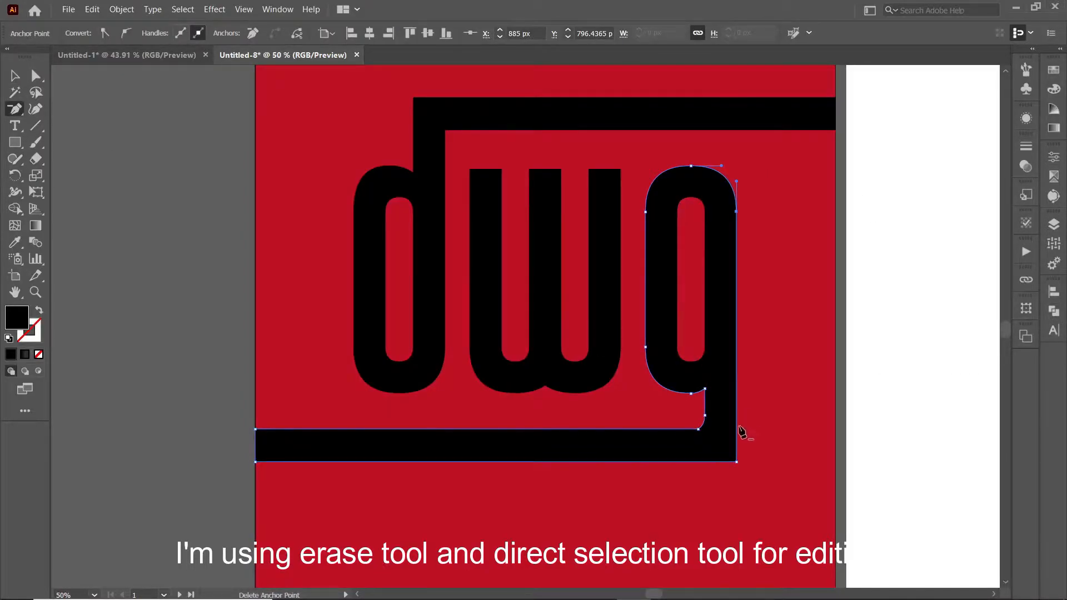
key("a")
left_click_drag(707, 422, 705, 428)
key("minus")
left_click(705, 416)
left_click(35, 76)
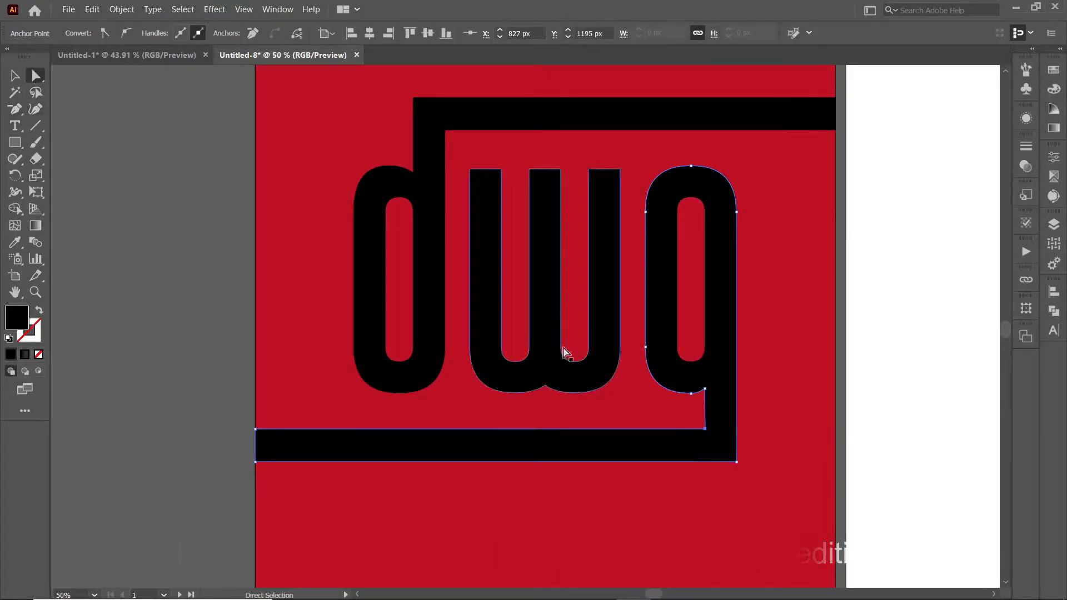
left_click(872, 489)
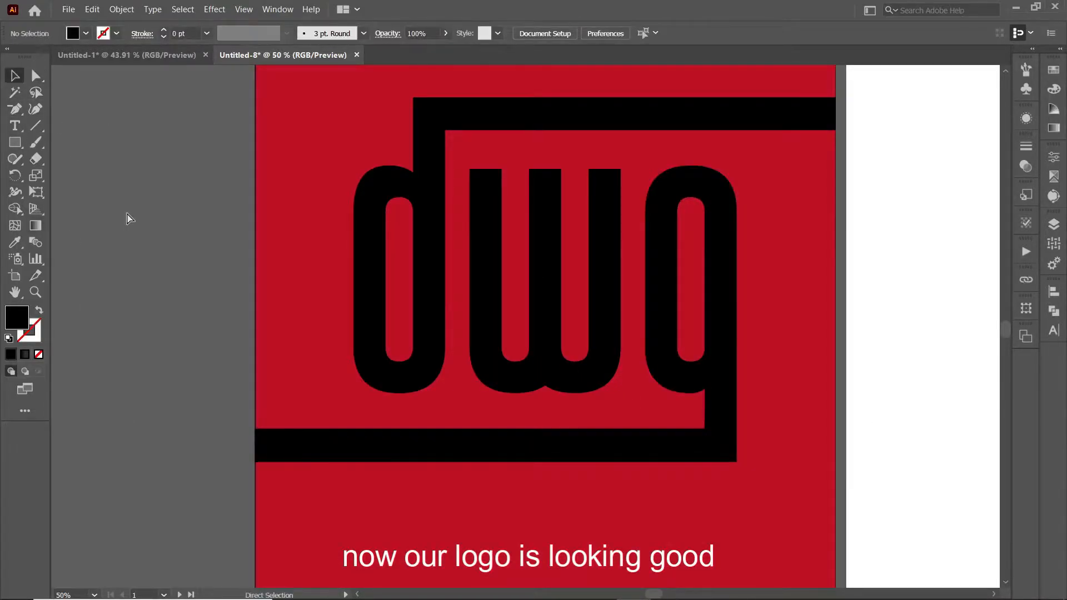
key("ctrl+minus")
key("ctrl+minus")
key("ctrl+minus")
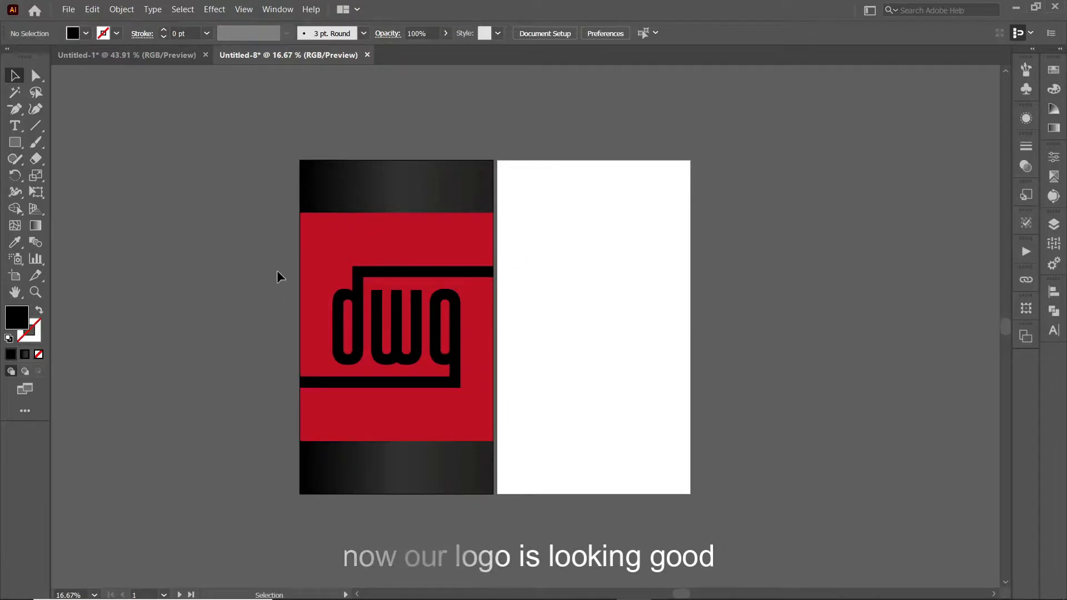
Step: Draw a thin red bar in the top band and repeat evenly spaced copies across it
key("m")
left_click_drag(306, 162, 325, 209)
left_click(15, 243)
left_click(318, 239)
left_click(15, 76)
left_click(245, 239)
key("ctrl+d")
key("ctrl+d")
key("ctrl+d")
key("ctrl+d")
key("ctrl+d")
key("ctrl+d")
key("ctrl+d")
key("ctrl+d")
key("ctrl+d")
key("ctrl+d")
key("ctrl+d")
key("ctrl+d")
key("ctrl+d")
key("ctrl+d")
key("ctrl+d")
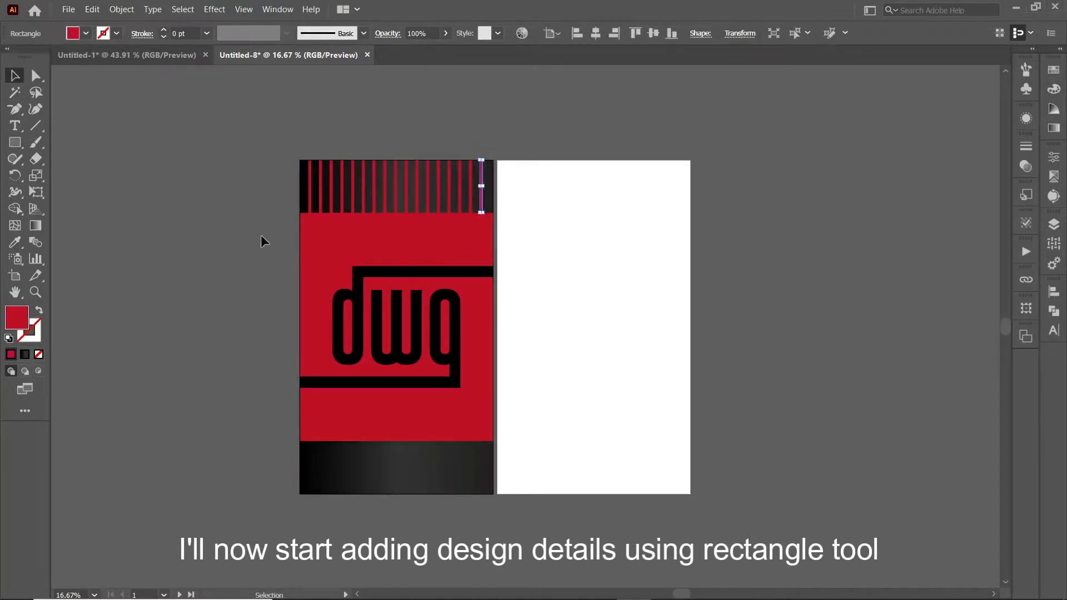
left_click(260, 236)
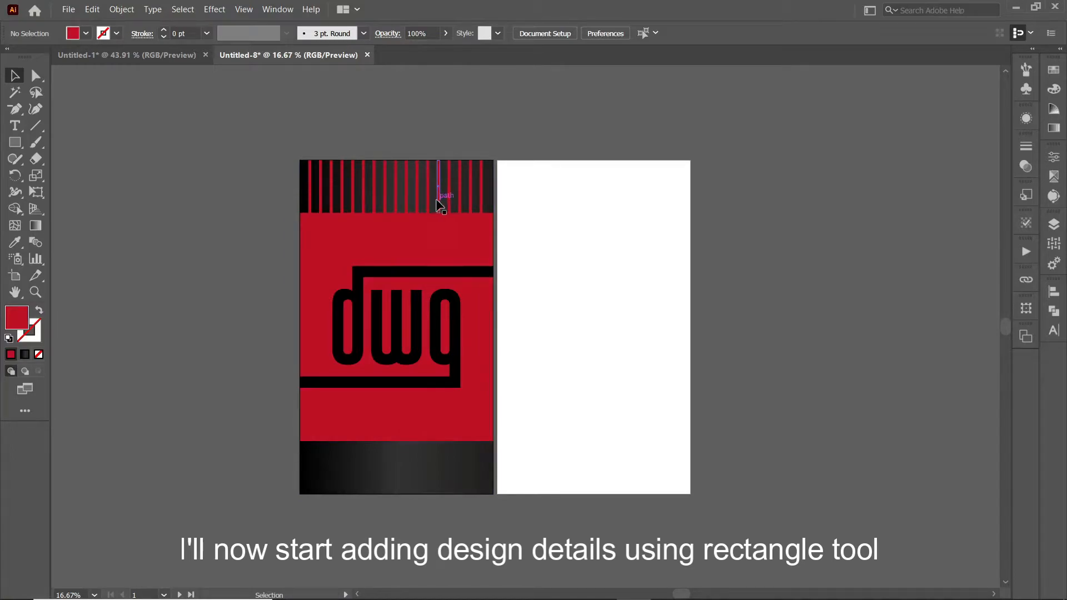
Step: Copy the top band's red bars down to the bottom band, aligned to its bottom edge
left_click_drag(306, 144, 488, 189)
left_click(437, 105)
left_click(317, 184)
left_click_drag(353, 190, 353, 469)
left_click(672, 34)
left_click(521, 75)
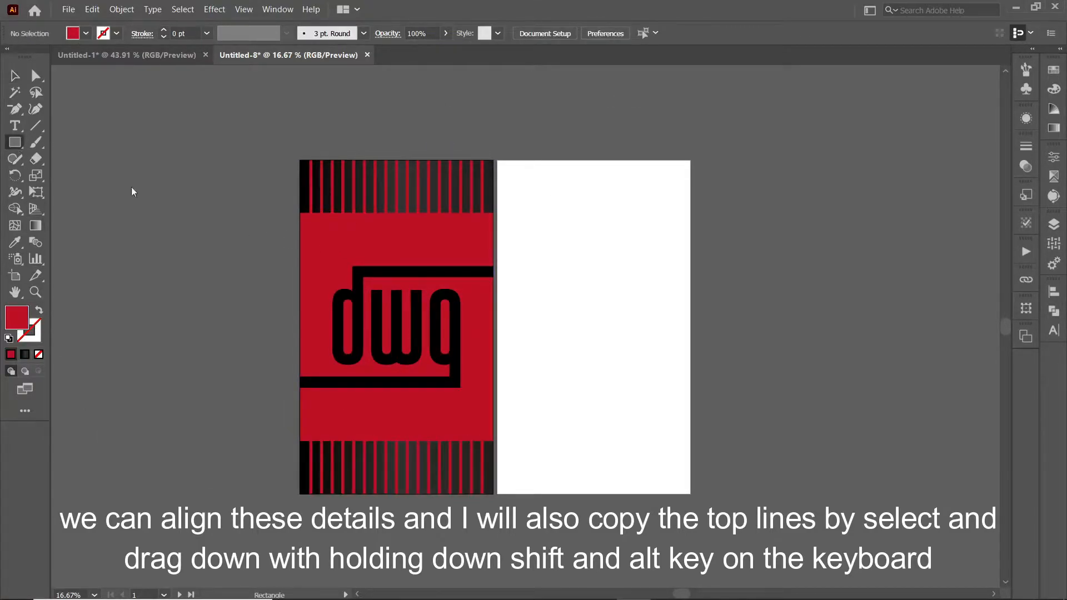
Step: Draw a thin vertical line down the label's left side with the dark gradient
left_click_drag(301, 213, 306, 448)
left_click(15, 242)
left_click(304, 191)
left_click(15, 75)
left_click(261, 389)
left_click(308, 401)
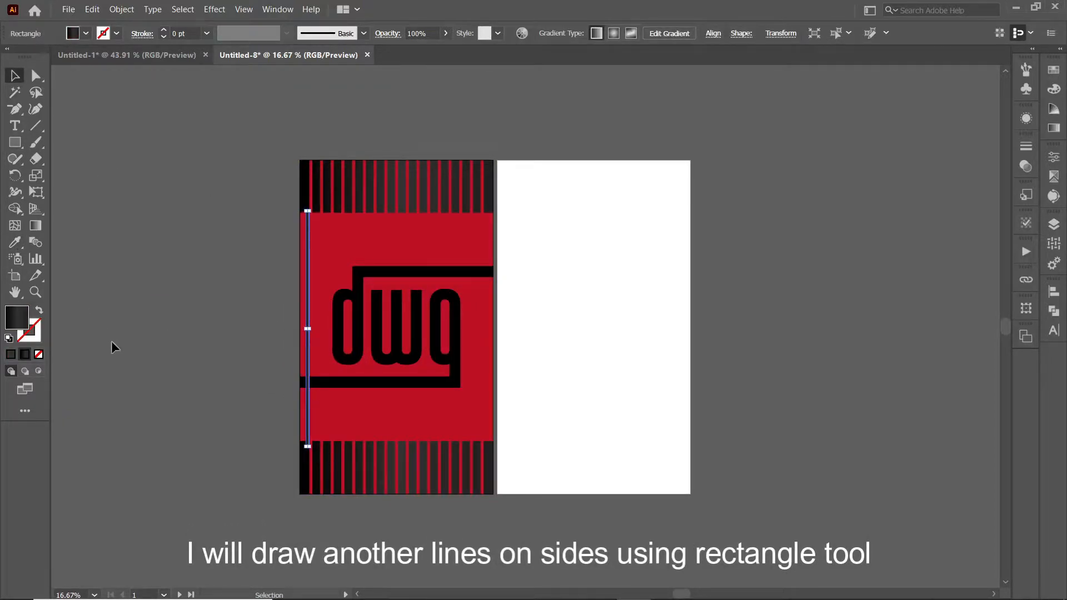
Step: Copy the side line to the right edge and erase gaps in both lines at the bars
mouse_move(309, 362)
left_mouse_down()
mouse_move(487, 362)
mouse_move(315, 365)
left_mouse_up()
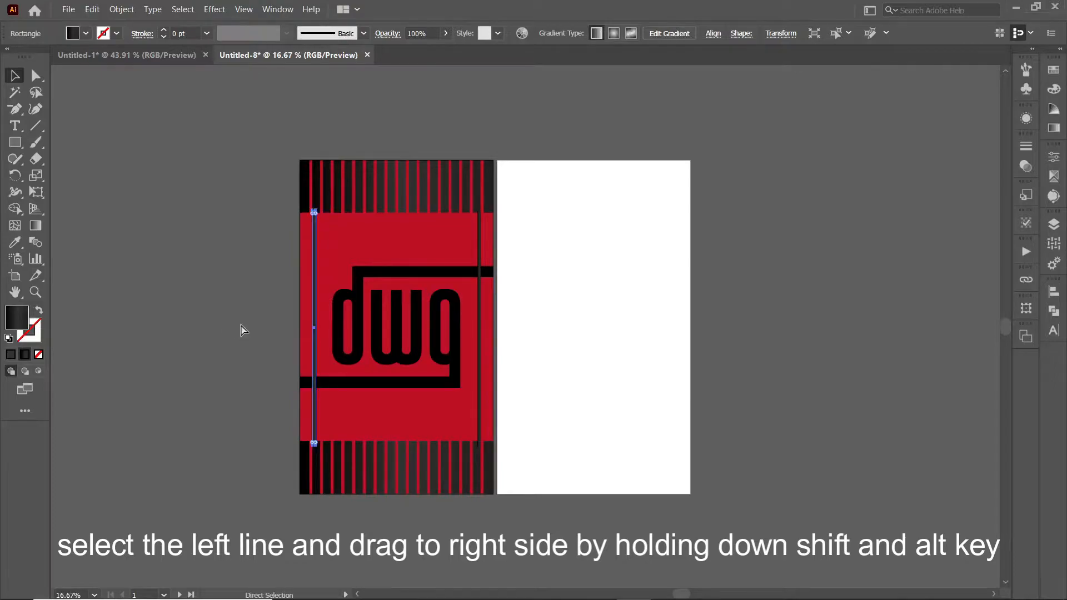
key("ctrl+plus")
left_click_drag(480, 419, 352, 417)
left_click(646, 467, "shift")
key("shift+e")
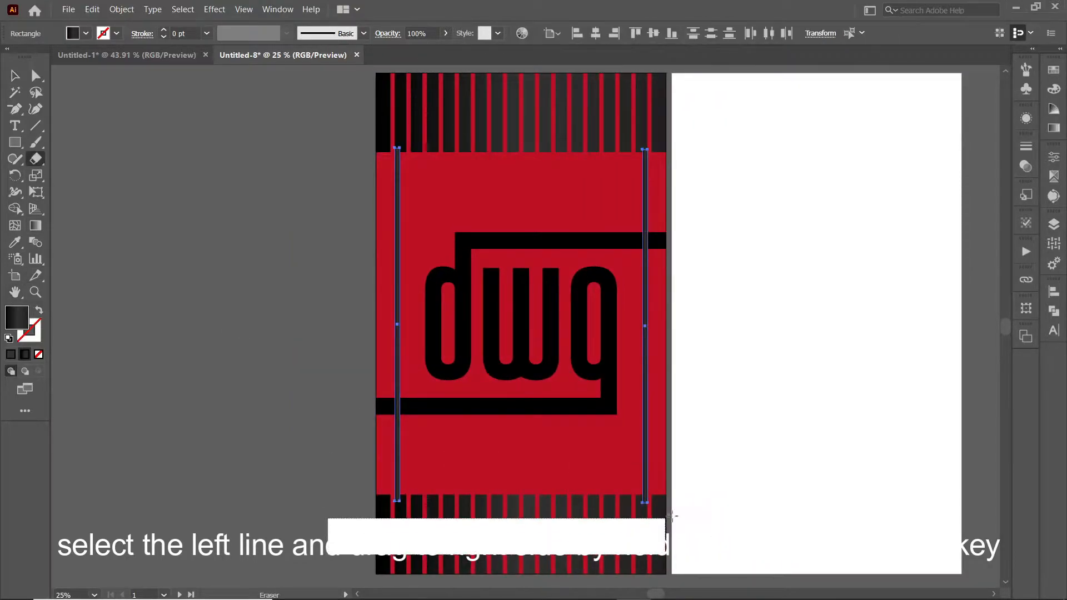
key("v")
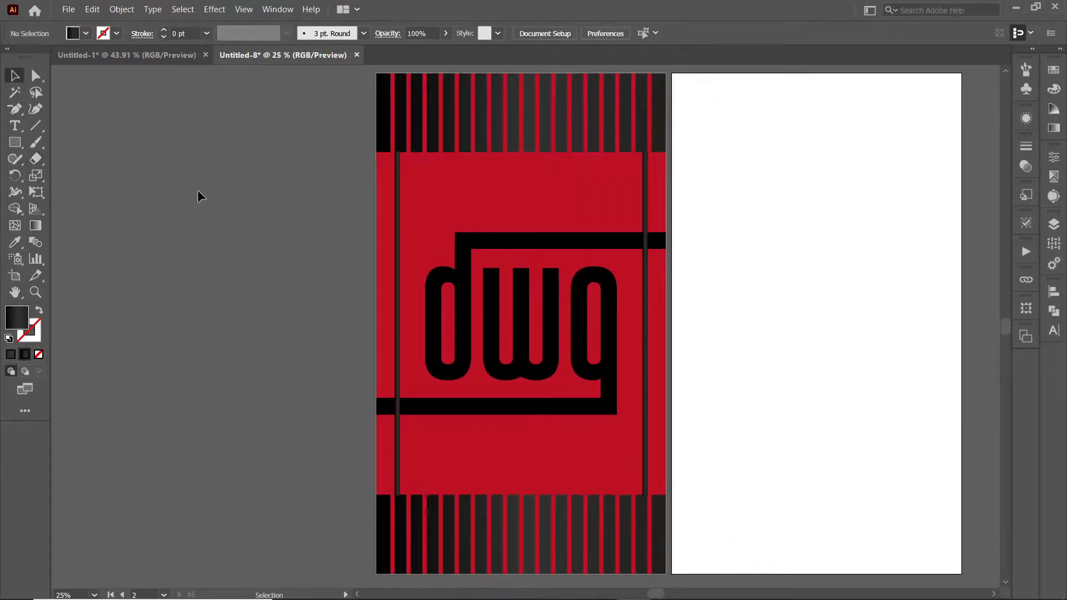
key("shift+e")
left_click_drag(343, 381, 425, 434)
left_click_drag(659, 218, 660, 217)
Step: Give the logo and side lines the stripes' dark gradient as one horizontal gradient
key("v")
left_click(189, 199)
left_click(399, 352)
left_click(398, 456, "shift")
left_click(608, 400, "shift")
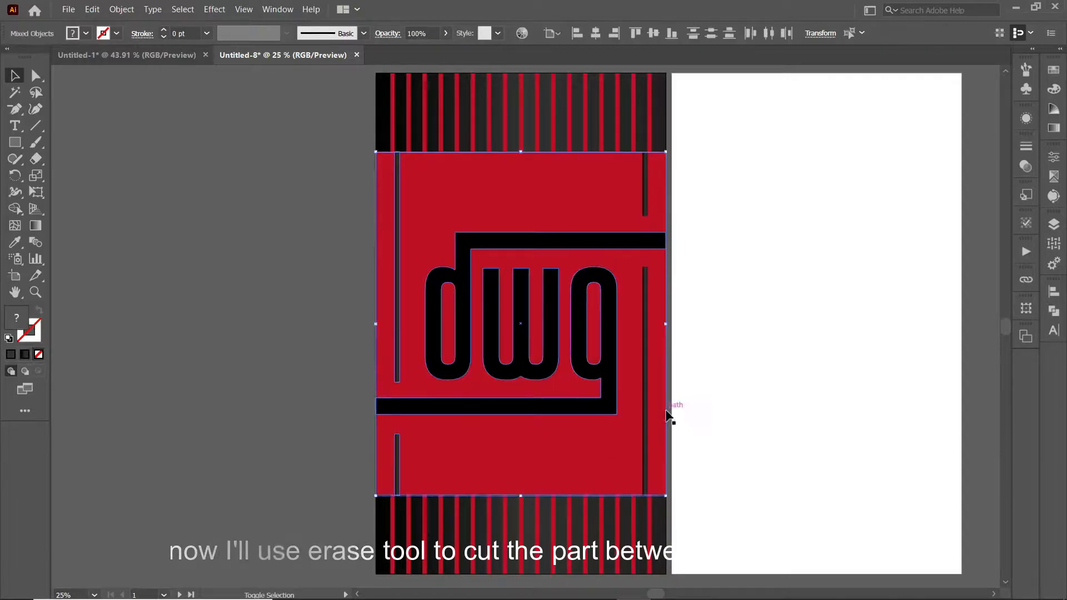
left_click(646, 411, "shift")
left_click(645, 200, "shift")
left_click(15, 242)
left_click(383, 128)
left_click(35, 226)
left_click_drag(375, 306, 665, 307)
Step: Draw a thin horizontal line and place it near the top of the red area
key("v")
left_click(307, 210)
key("m")
mouse_move(394, 212)
left_mouse_down()
mouse_move(649, 215)
mouse_move(418, 202)
mouse_move(419, 171)
mouse_move(419, 190)
left_mouse_up()
key("v")
left_click(319, 241)
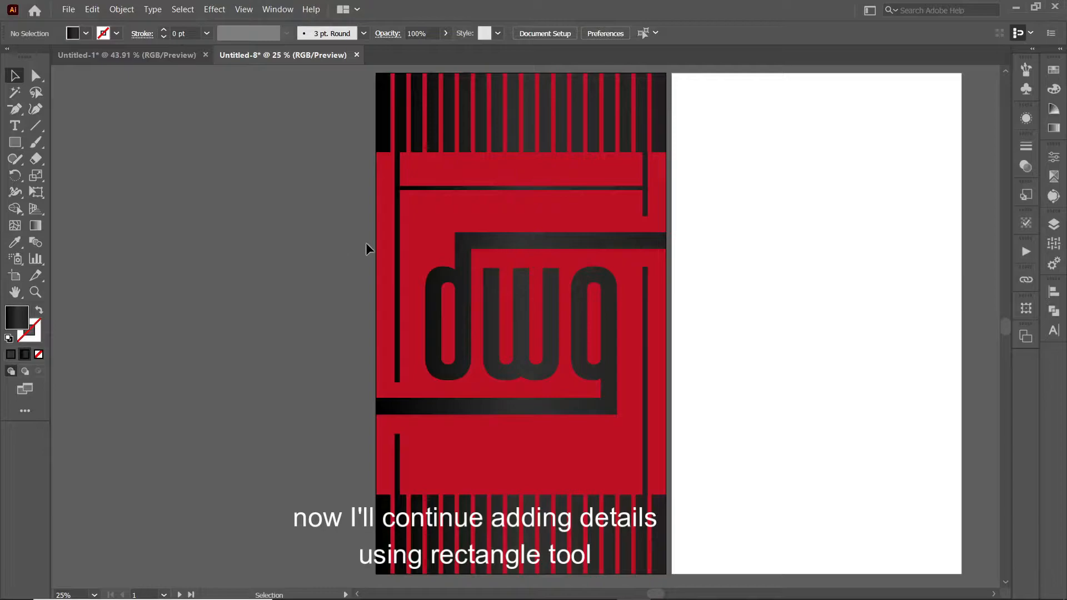
Step: Copy the thin horizontal line slightly higher to make a second top line
left_click(495, 191)
left_click(275, 263)
key("ctrl+plus")
key("ctrl+plus")
key("ctrl+plus")
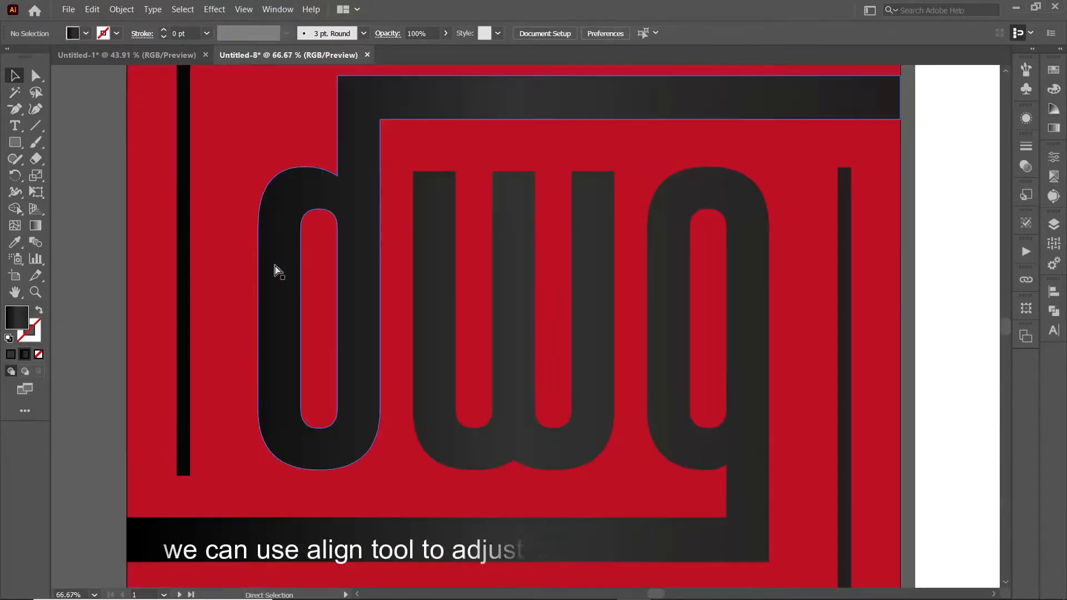
left_click_drag(275, 264, 250, 509)
left_click(483, 207)
left_click(531, 229)
left_click_drag(545, 206, 555, 153)
key("ctrl+minus")
key("ctrl+minus")
left_click_drag(305, 447, 304, 199)
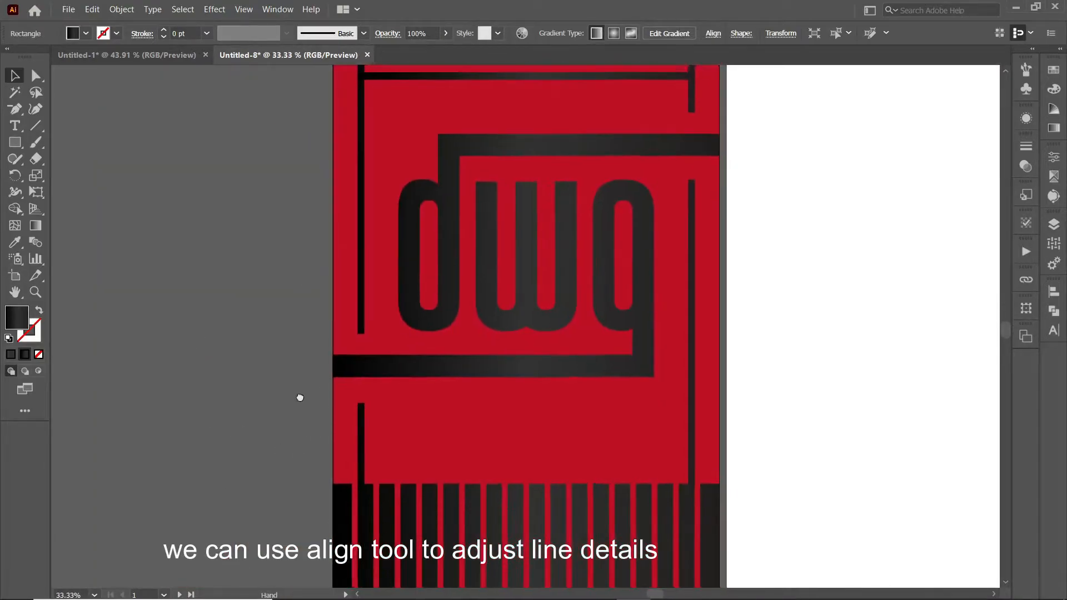
key("ctrl+minus")
key("ctrl+minus")
Step: Copy the upper line down to just above the logo and erase its left part
left_click_drag(302, 400, 219, 286)
left_click(325, 370)
left_click(437, 211)
left_click_drag(437, 212, 402, 280)
left_click(36, 159)
left_click_drag(277, 227, 417, 321)
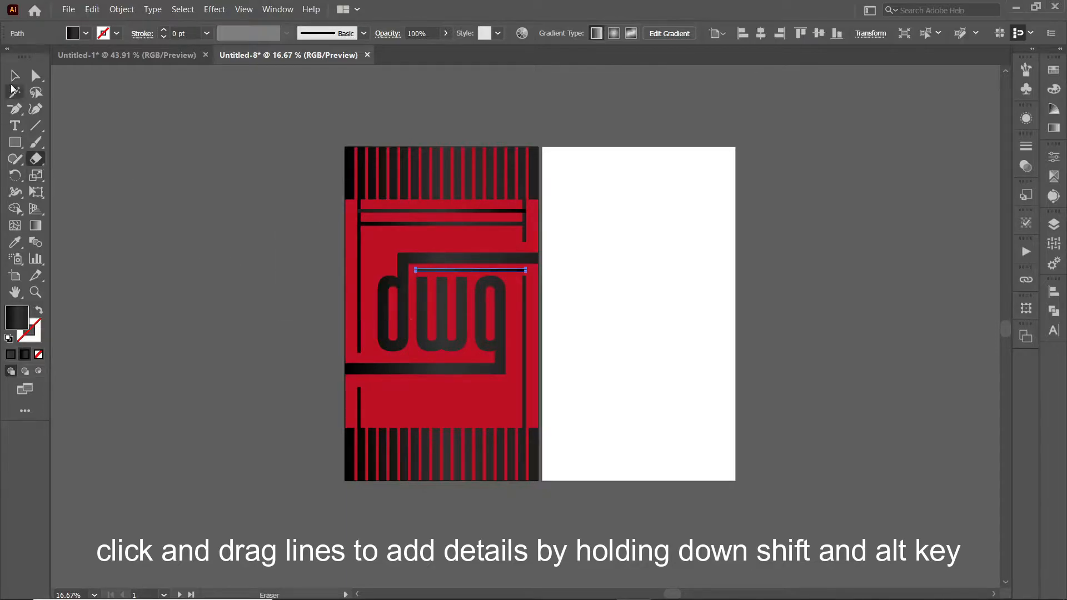
left_click(15, 76)
left_click(111, 117)
left_click(36, 77)
left_click(525, 276)
key("ctrl+plus")
key("ctrl+plus")
key("ctrl+plus")
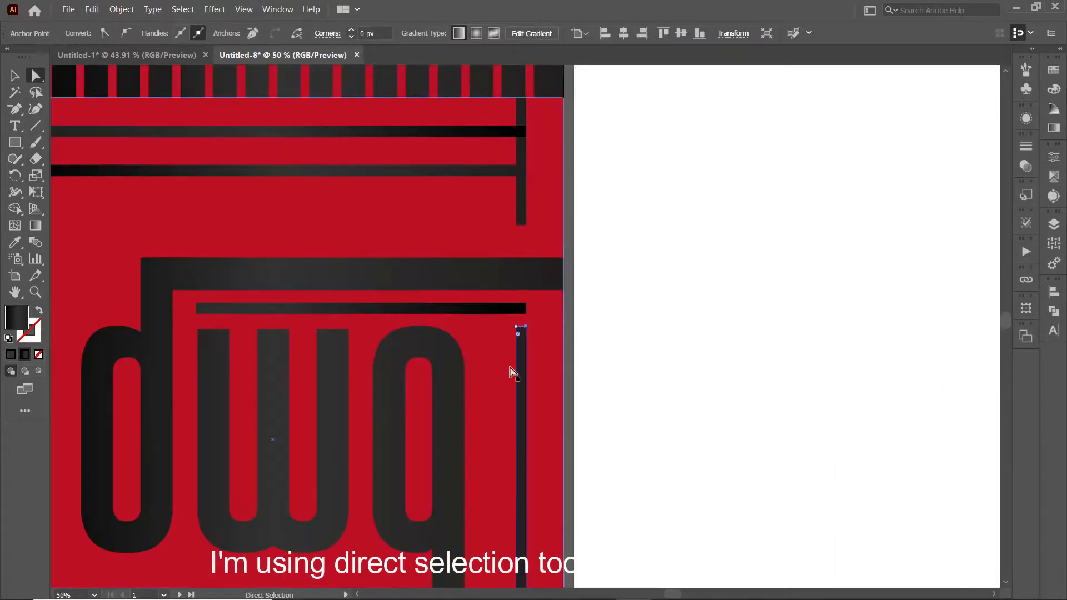
Step: Lower the short line above the w and g and paste a copy in front
left_click(15, 76)
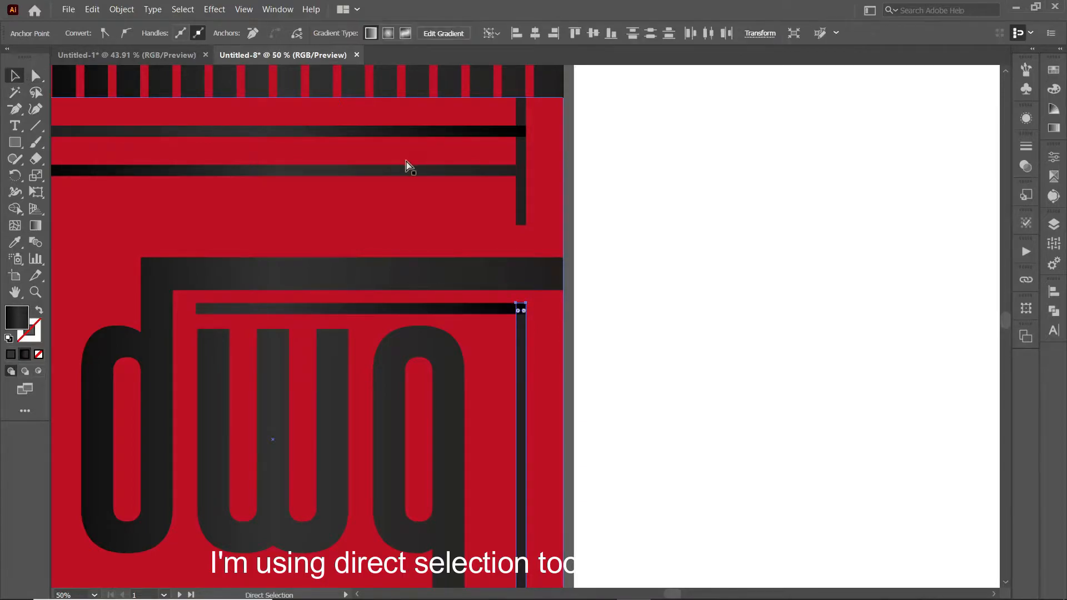
key("ctrl+minus")
key("ctrl+minus")
key("ctrl+minus")
left_click(235, 221)
left_click_drag(494, 329, 494, 341)
key("ctrl+f")
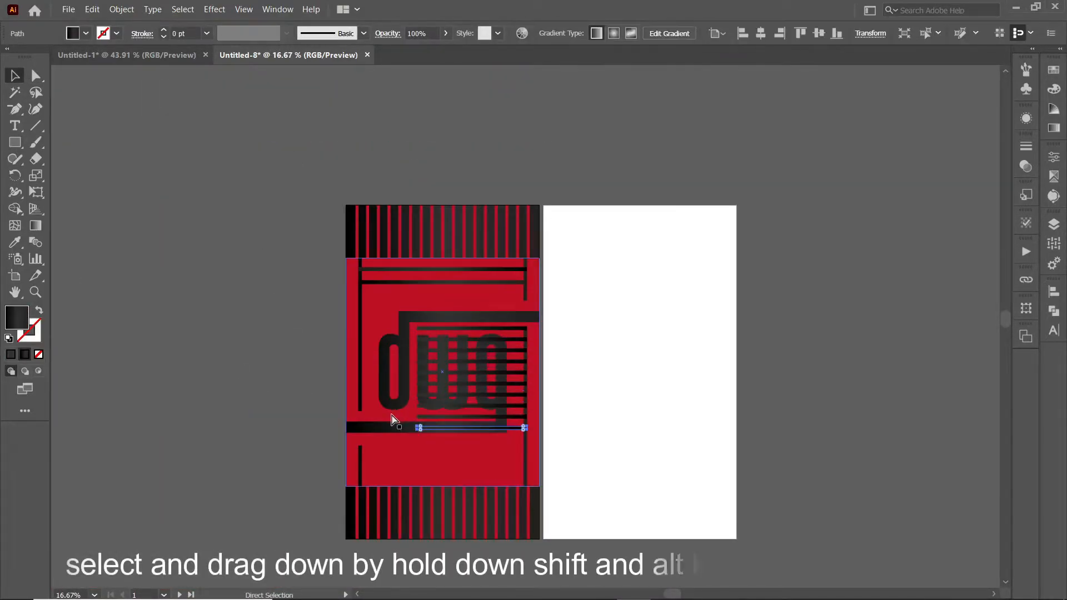
Step: Select the eight stacked horizontal bars and narrow them to a strip beside the g
left_click(326, 434)
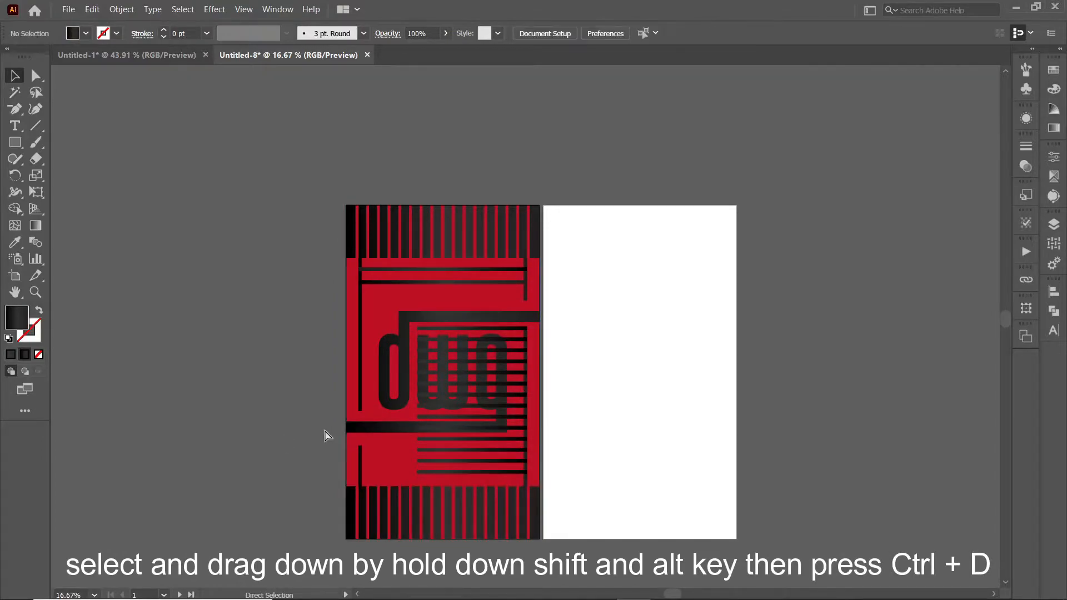
key("ctrl+plus")
key("ctrl+plus")
key("ctrl+plus")
left_click(303, 184)
left_click(302, 218, "shift")
left_click(298, 252, "shift")
left_click(294, 285, "shift")
left_click(287, 317, "shift")
left_click(282, 350, "shift")
left_click(265, 450, "shift")
left_click(267, 483, "shift")
left_click_drag(231, 334, 513, 333)
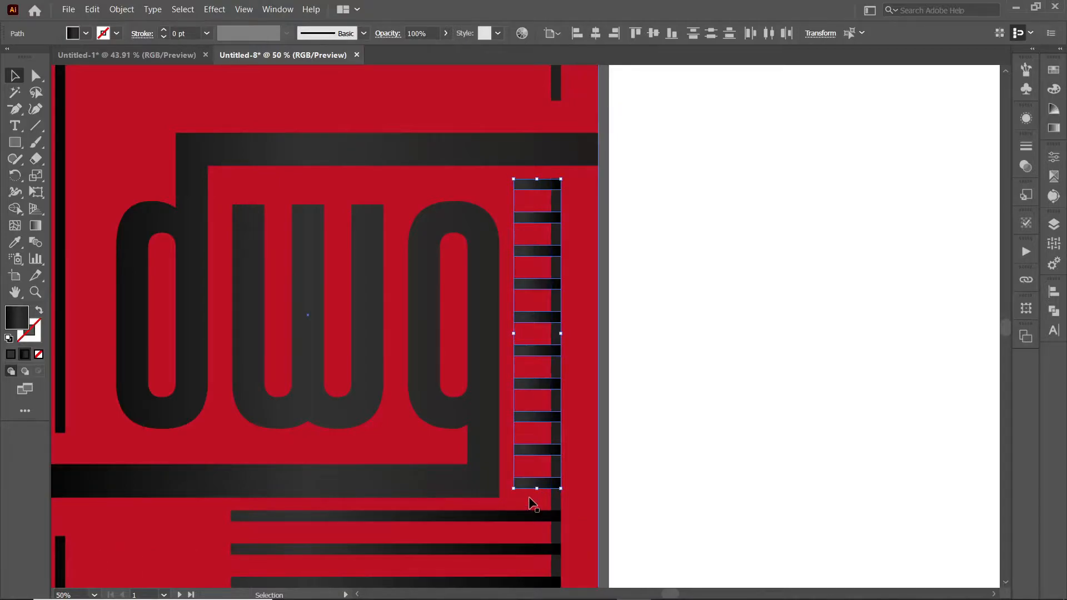
Step: Adjust the short bars on the right edge and even out the lower stripe spacing
left_click(602, 438)
left_click(539, 483)
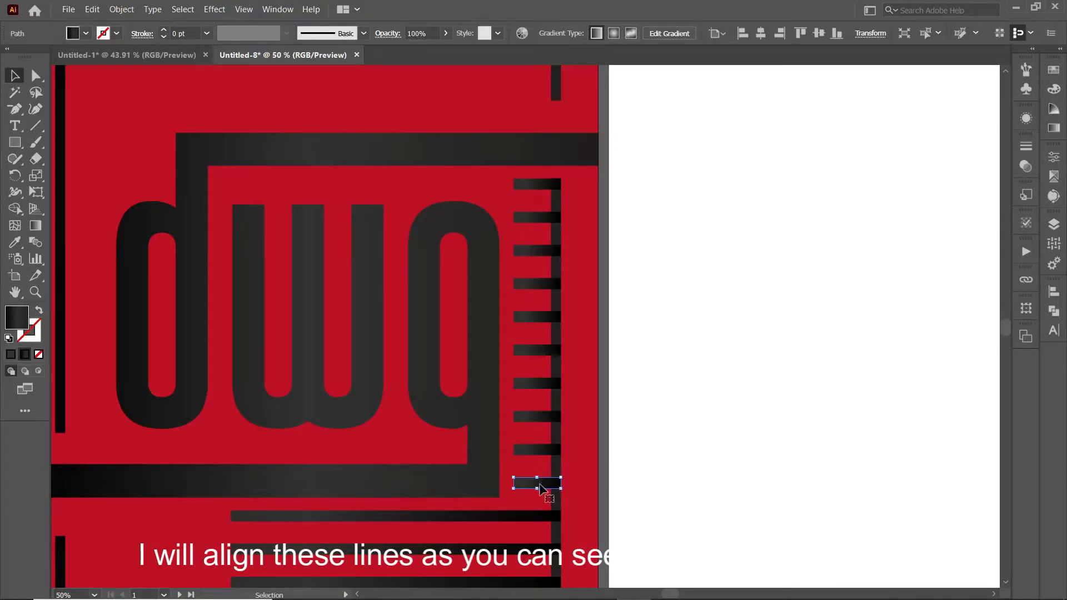
scroll(578, 481, "down", 3)
left_click_drag(533, 399, 528, 329)
left_click(606, 328)
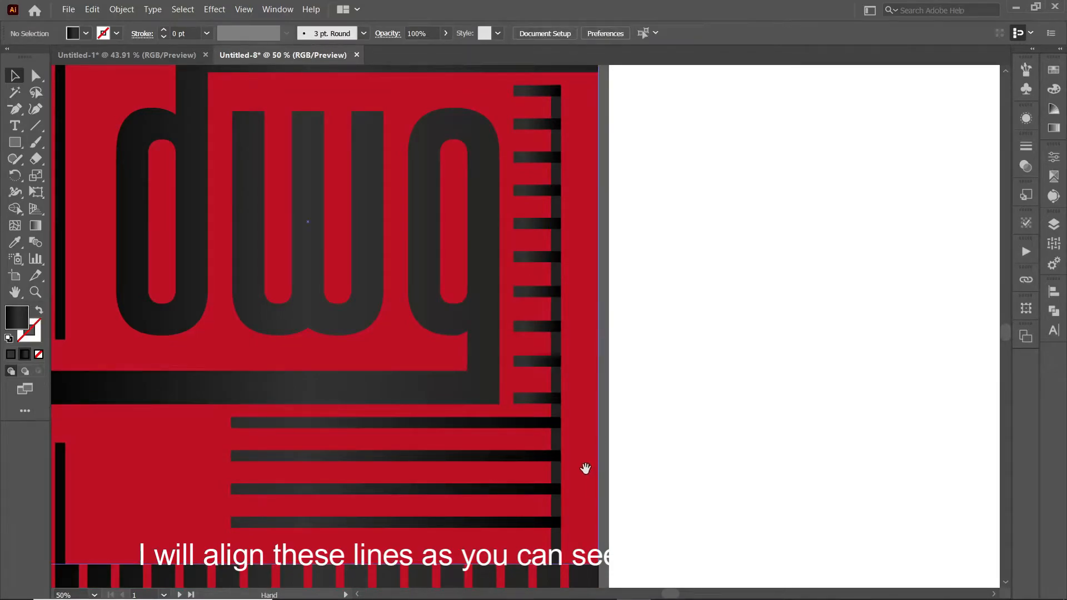
left_click_drag(470, 502, 565, 405)
left_click_drag(578, 369, 578, 370)
Step: Extend the six lower stripes so their left ends reach the vertical line
left_click(589, 335)
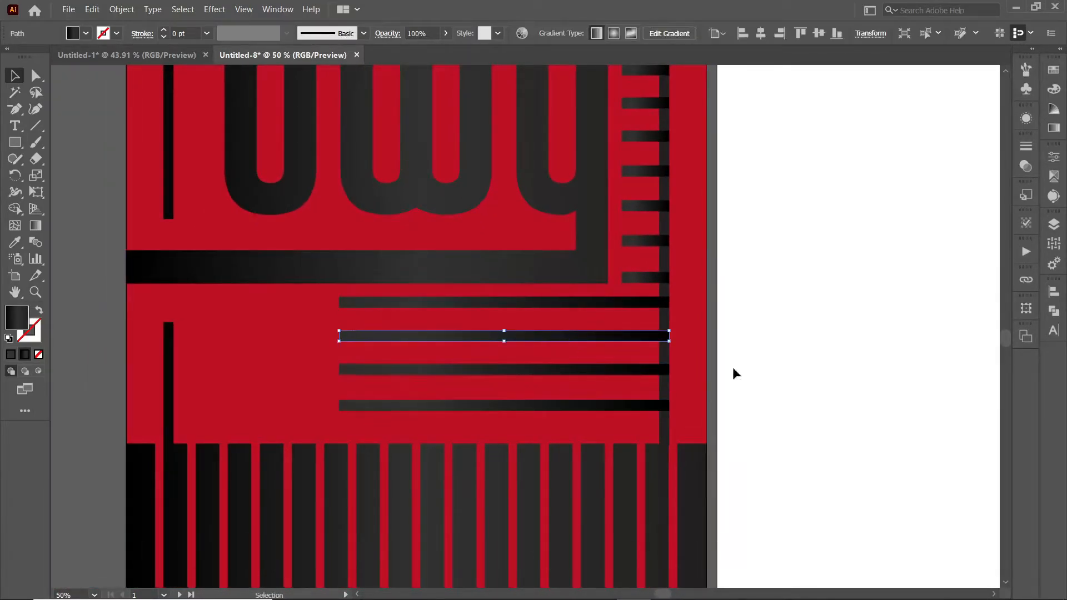
left_click(735, 358)
left_click(389, 302)
left_click(381, 336, "shift")
left_click(370, 372, "shift")
left_click(367, 406, "shift")
left_click_drag(339, 354, 166, 349)
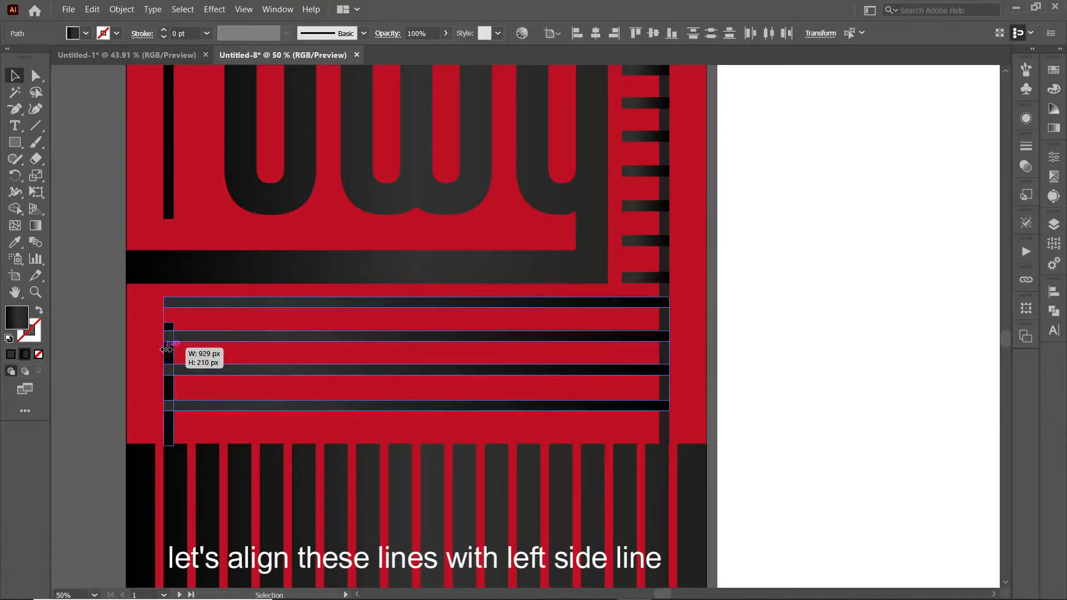
left_click(106, 367)
Step: Raise the top end of the left vertical line using Direct Selection
key("a")
left_click(171, 329)
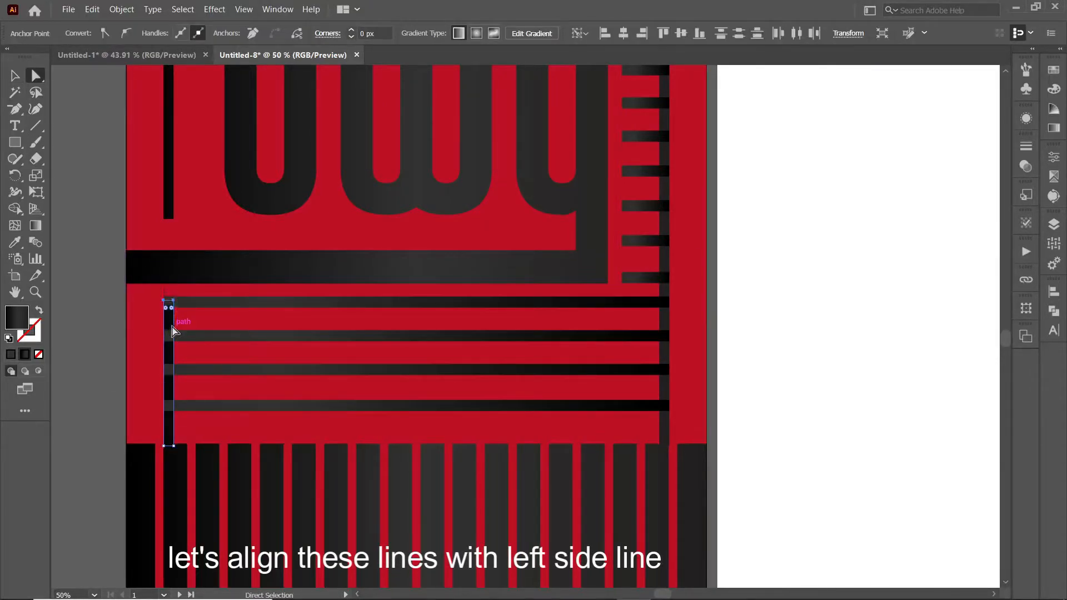
key("Up")
key("Up")
left_click(87, 341)
left_click(168, 315, "ctrl")
left_click(72, 337)
key("ctrl+z")
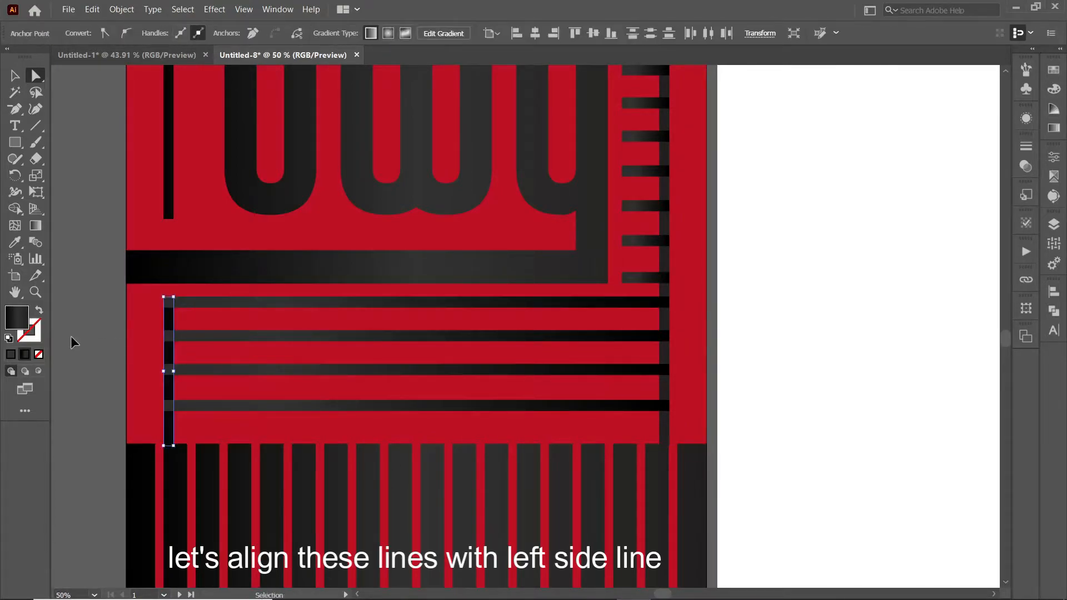
left_click(73, 341)
key("v")
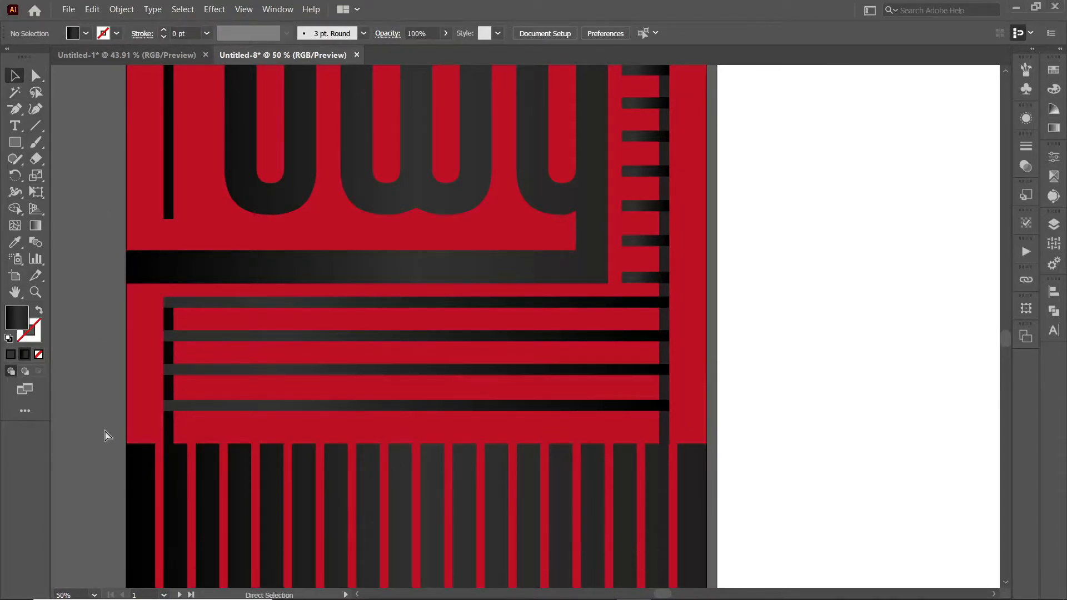
key("ctrl+minus")
key("ctrl+minus")
left_click(405, 366)
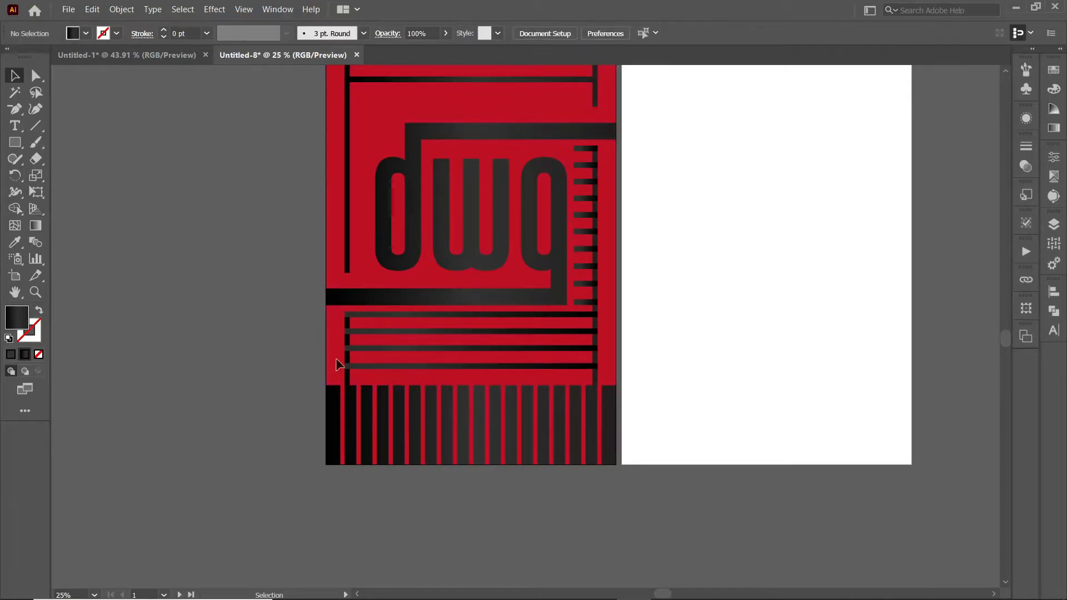
Step: Draw a small circle above the logo, shrink it, and place it at the row's start
left_click(260, 337)
left_click_drag(257, 213, 201, 328)
right_click(15, 143)
left_click(77, 176)
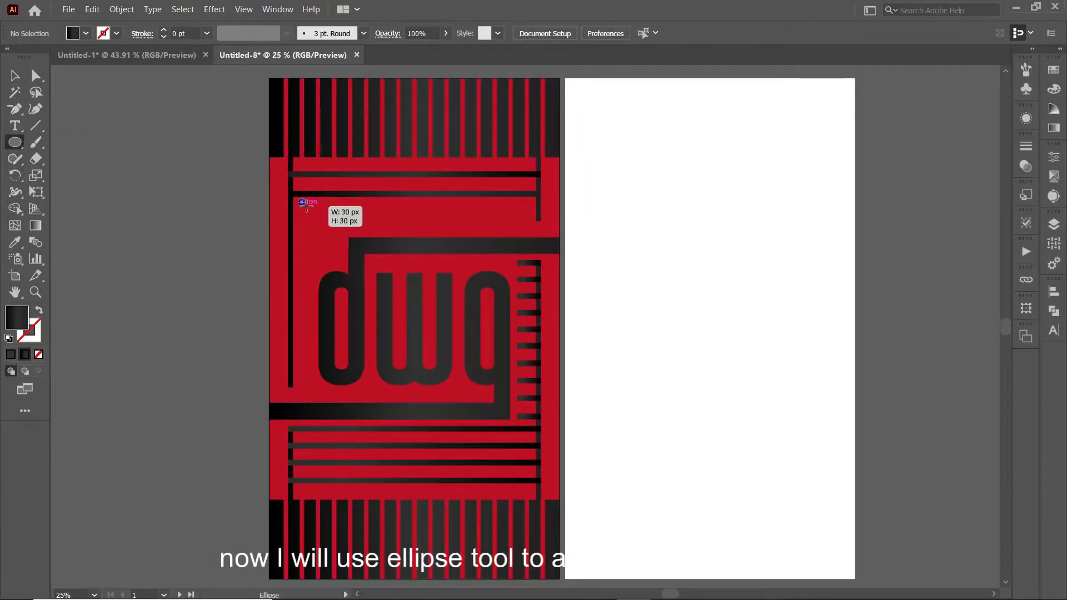
left_click_drag(306, 206, 306, 206)
key("ctrl+plus")
key("ctrl+plus")
key("ctrl+plus")
left_click_drag(418, 210, 58, 167)
key("v")
left_click_drag(176, 296, 174, 292)
left_click_drag(163, 284, 770, 313)
Step: Duplicate the circle with Ctrl+D into rows and partial rows around the logo
key("ctrl+d")
key("ctrl+d")
key("ctrl+d")
key("ctrl+d")
key("ctrl+d")
key("ctrl+d")
key("ctrl+d")
key("ctrl+d")
key("ctrl+d")
key("ctrl+d")
key("ctrl+d")
key("ctrl+d")
key("ctrl+d")
key("ctrl+d")
key("ctrl+d")
key("ctrl+d")
key("ctrl+d")
key("ctrl+d")
key("ctrl+d")
key("ctrl+d")
key("ctrl+d")
key("ctrl+d")
left_click_drag(149, 348, 236, 388)
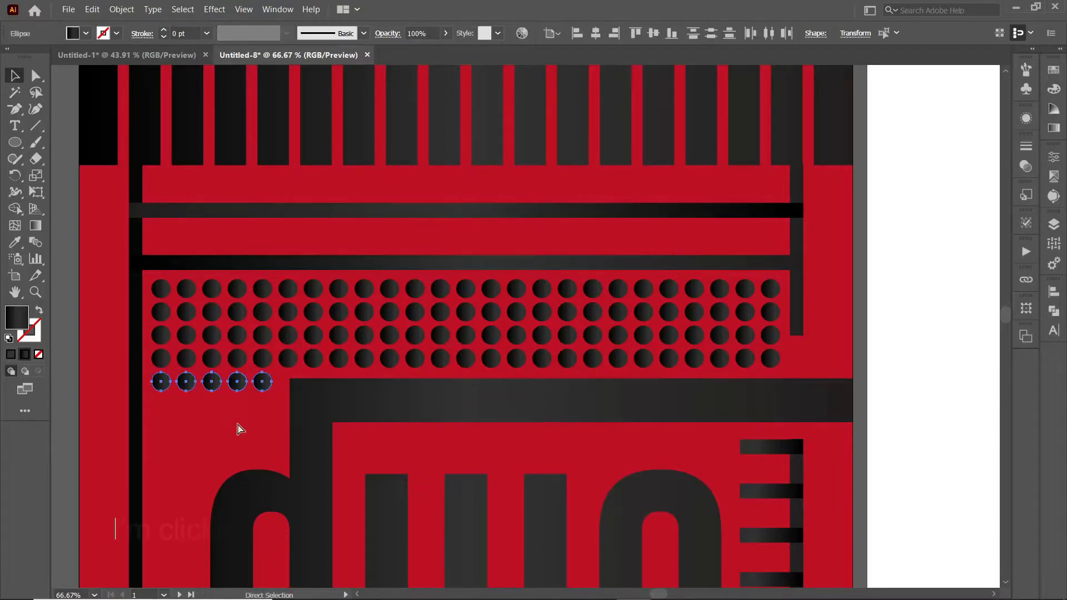
key("ctrl+d")
key("ctrl+d")
key("ctrl+d")
key("ctrl+shift+a")
left_click_drag(227, 488, 256, 364)
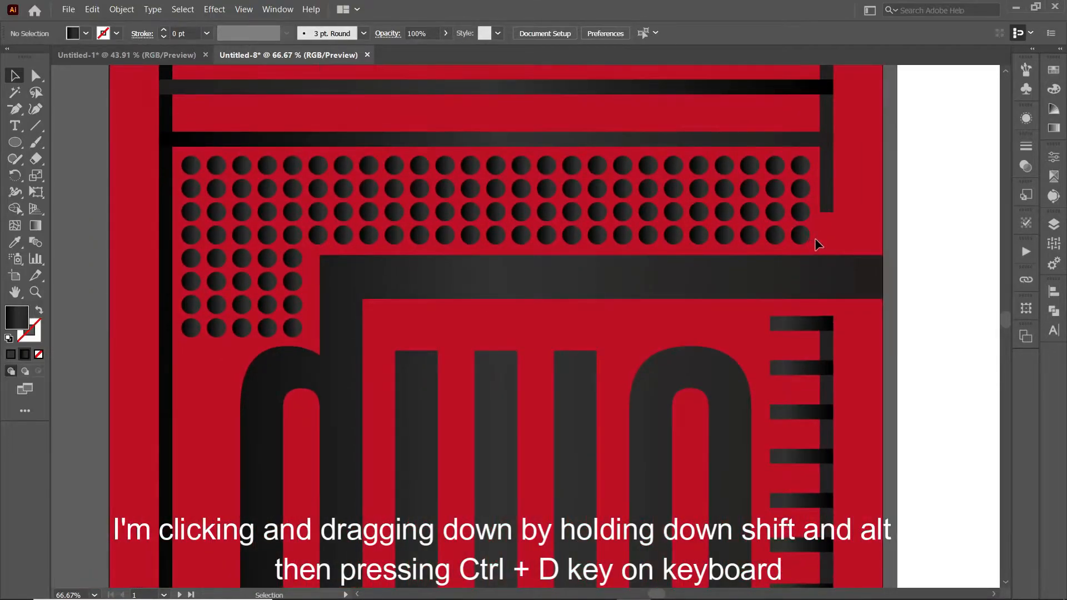
left_click_drag(835, 243, 835, 242)
key("ctrl+shift+a")
left_click_drag(232, 347, 191, 352)
key("ctrl+d")
key("ctrl+d")
key("ctrl+d")
key("ctrl+d")
key("ctrl+d")
key("ctrl+d")
Step: Extend the circle column downward, copy the bottom four right, and delete a stray circle
scroll(216, 420, "down", 4)
key("ctrl+d")
key("ctrl+d")
key("ctrl+d")
key("ctrl+d")
key("ctrl+d")
key("ctrl+d")
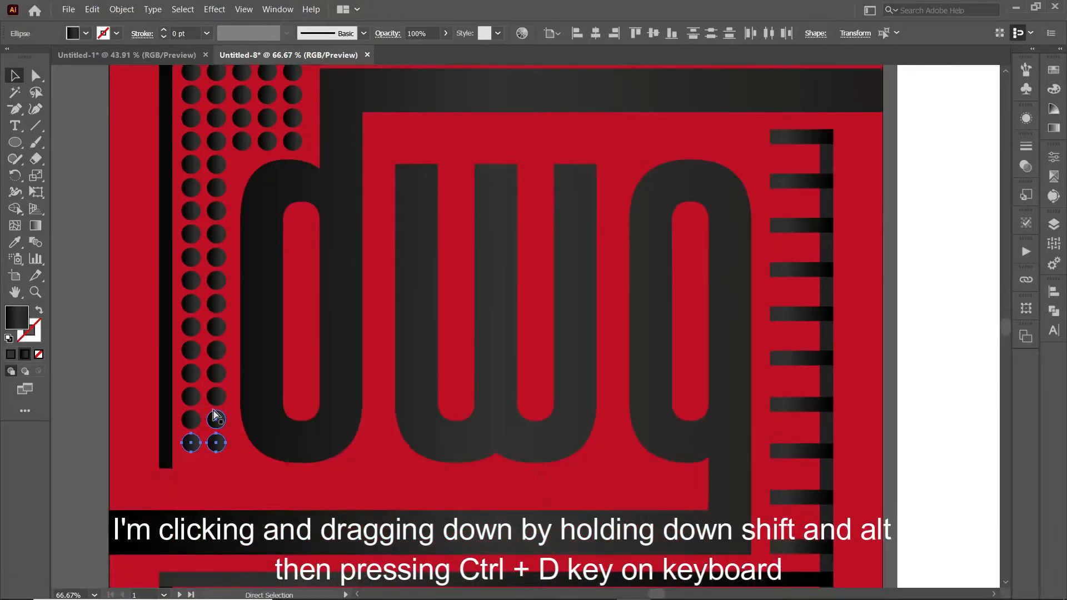
key("ctrl+d")
left_click_drag(241, 486, 197, 466)
left_click_drag(211, 467, 258, 467)
left_click(280, 472)
left_click(266, 468)
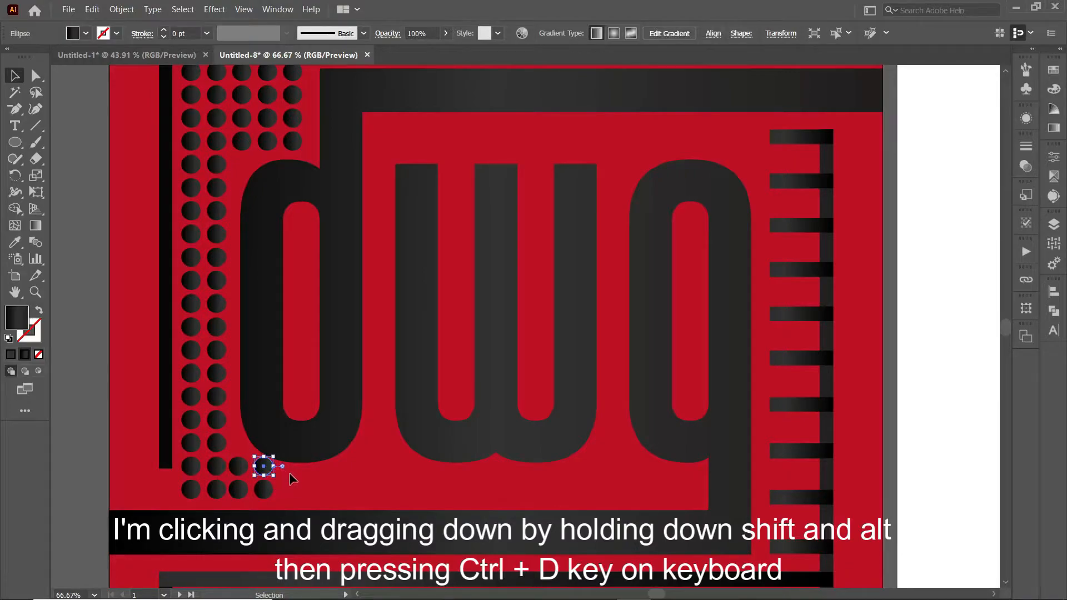
key("Delete")
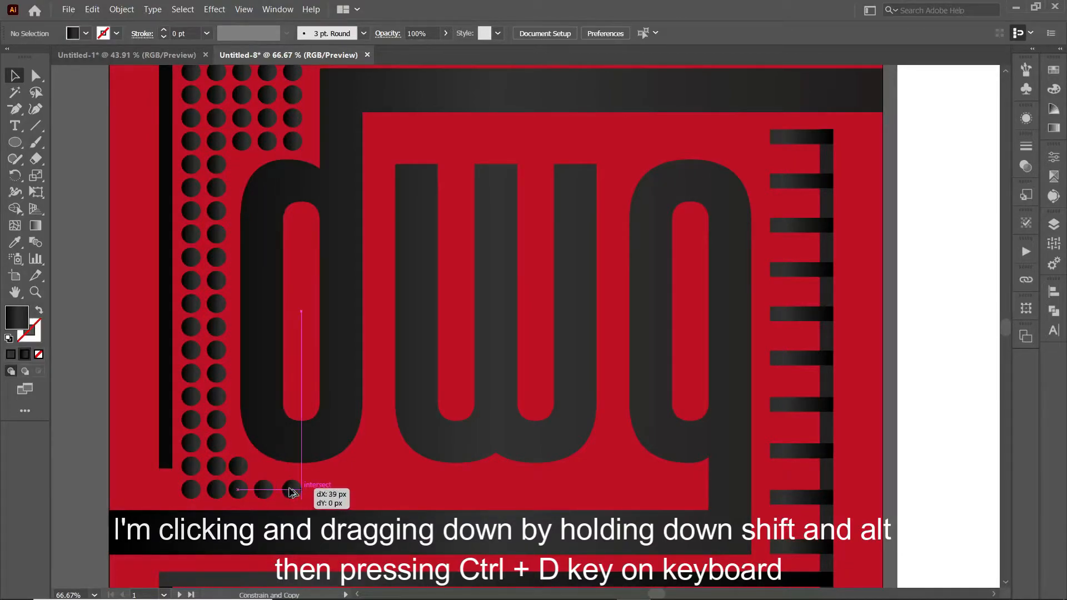
left_click_drag(293, 492, 297, 491)
key("ctrl+d")
key("ctrl+d")
key("ctrl+d")
key("ctrl+d")
key("ctrl+d")
key("ctrl+d")
key("ctrl+d")
key("ctrl+d")
key("ctrl+d")
key("ctrl+d")
key("ctrl+d")
key("ctrl+d")
key("ctrl+d")
key("ctrl+d")
key("ctrl+d")
key("ctrl+d")
Step: Stretch a short right-edge bar left across the top of the logo
left_click(616, 345)
key("a")
left_click(781, 139)
left_click_drag(780, 139, 396, 142)
key("v")
left_click(803, 181)
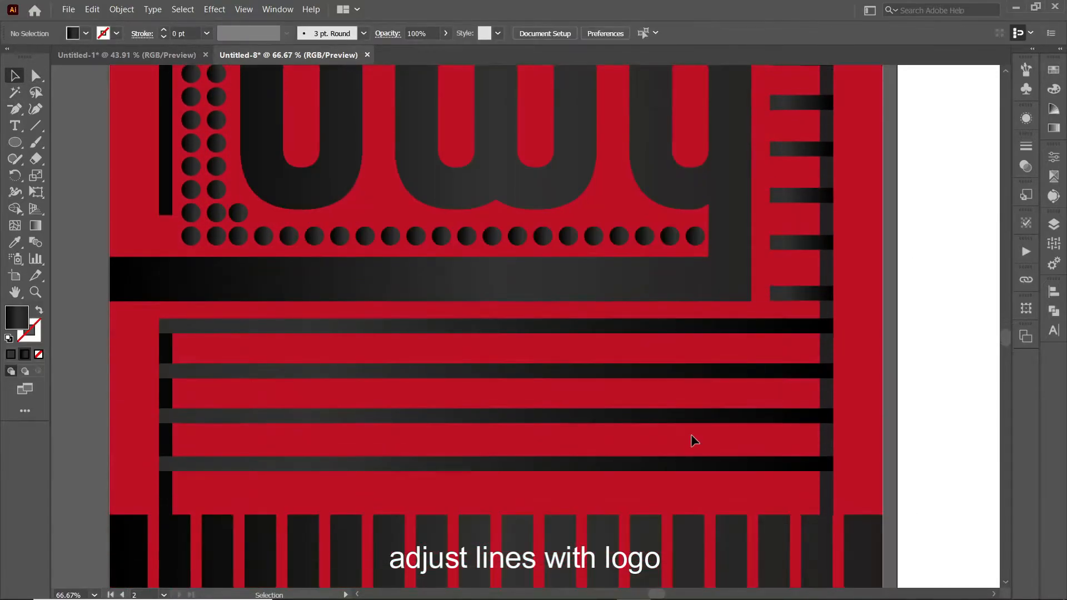
Step: Lengthen the right and left vertical bars downward to frame the logo
key("ctrl+minus")
key("ctrl+minus")
key("ctrl+minus")
left_click_drag(693, 441, 609, 400)
left_click(36, 76)
left_click_drag(603, 253, 603, 256)
left_click(628, 295)
left_click_drag(355, 419, 355, 429)
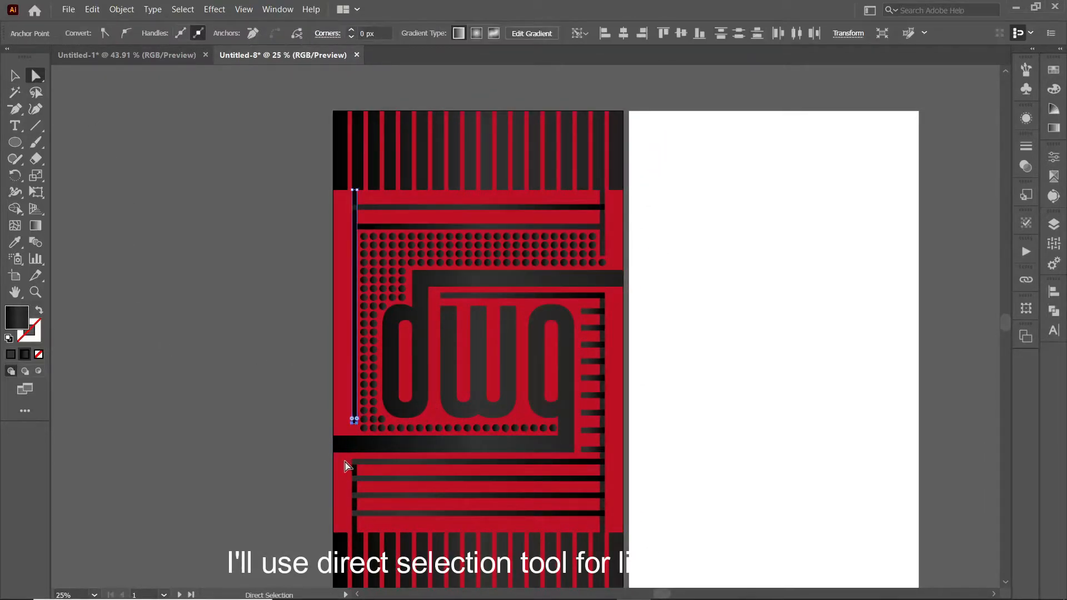
left_click(244, 471)
key("t")
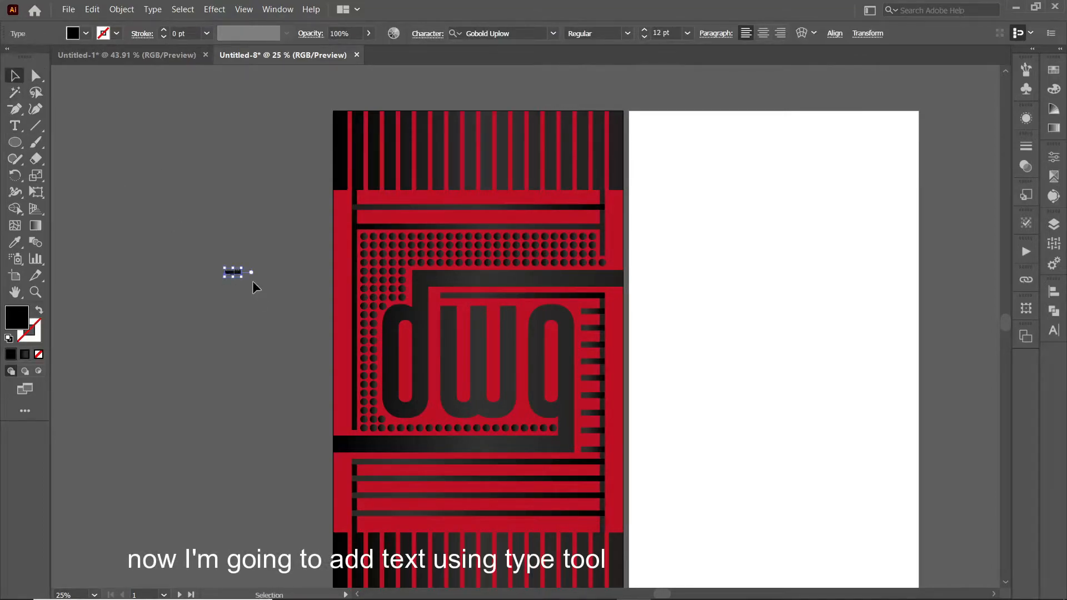
Step: Retype the text in capitals as ENERGY and cut DRINK out of that line
left_click_drag(241, 277, 303, 295)
double_click(234, 277)
key("ctrl+a")
type("ENER")
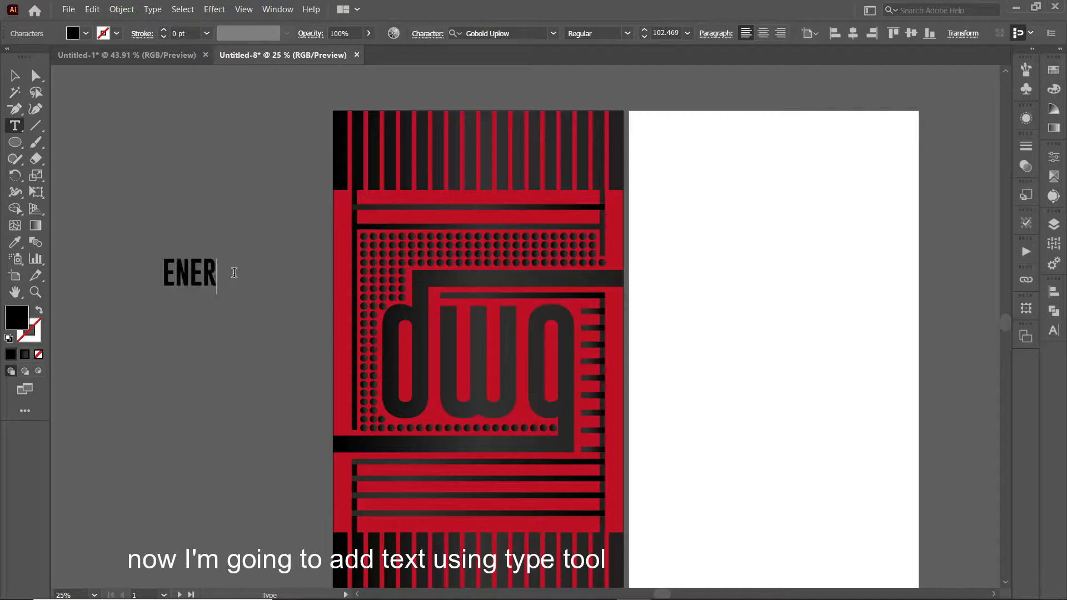
left_click(15, 76)
double_click(256, 273)
left_click_drag(256, 273, 338, 283)
key("ctrl+c")
key("BackSpace")
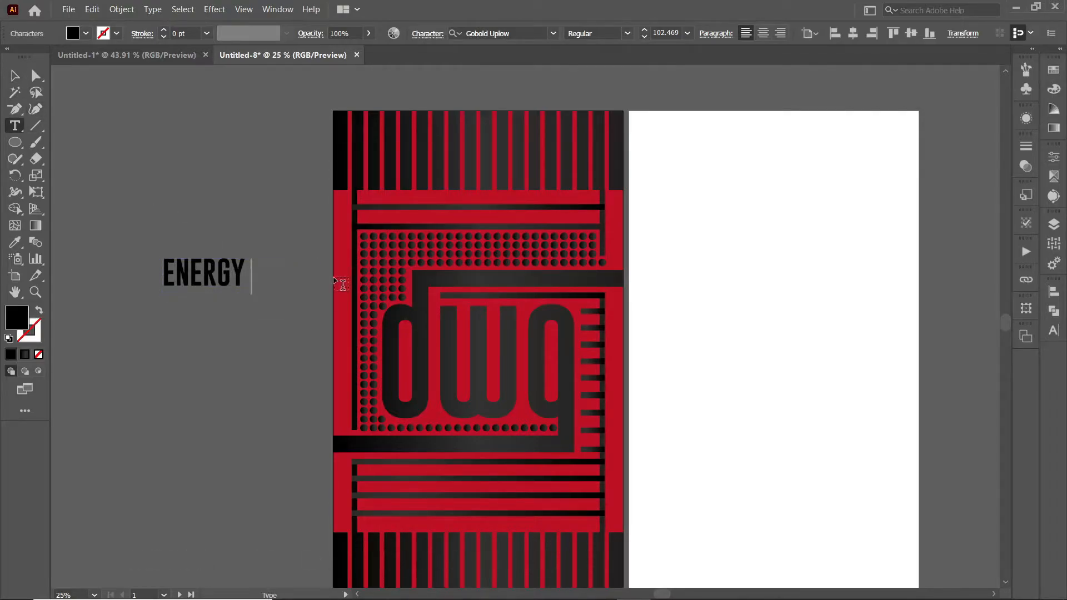
left_click(15, 75)
left_click(214, 222)
key("ctrl+minus")
Step: Enlarge ENERGY, paste DRINK as separate text, and move ENERGY onto the top stripes
left_click_drag(613, 461, 577, 384)
left_click(271, 219)
mouse_move(301, 230)
left_mouse_down()
mouse_move(321, 239)
mouse_move(312, 234)
left_mouse_up()
left_click(333, 240)
key("ctrl+v")
left_click_drag(536, 324, 287, 274)
left_click(330, 216)
left_click_drag(306, 215, 489, 141)
Step: Color ENERGY with the label's red, outline it, and shorten the red stripes behind it
key("shift+F7")
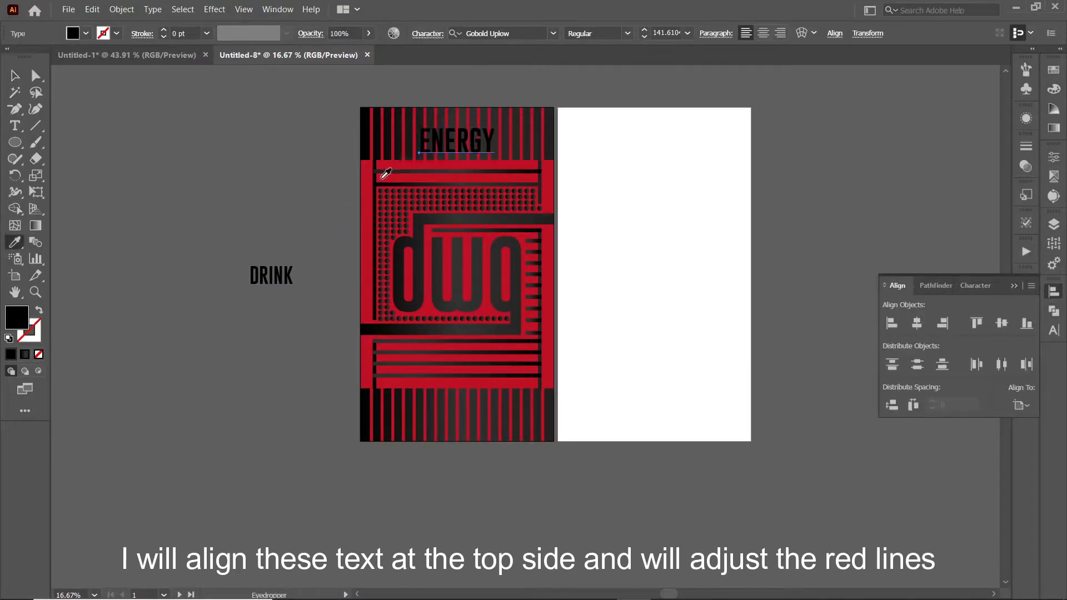
left_click(398, 178)
left_click_drag(459, 131, 457, 132)
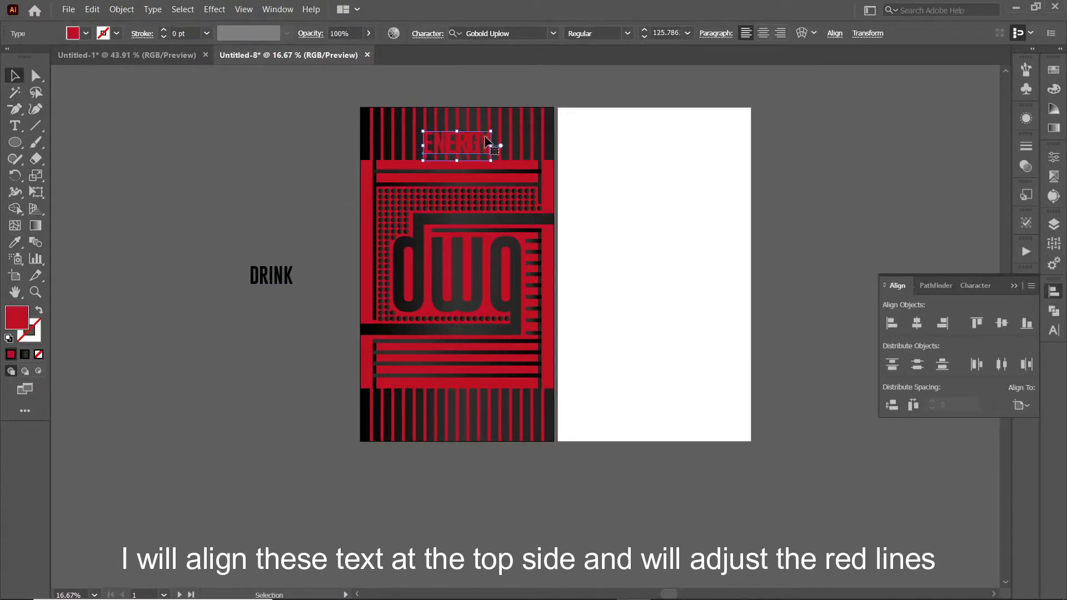
right_click(444, 150)
left_click(463, 238)
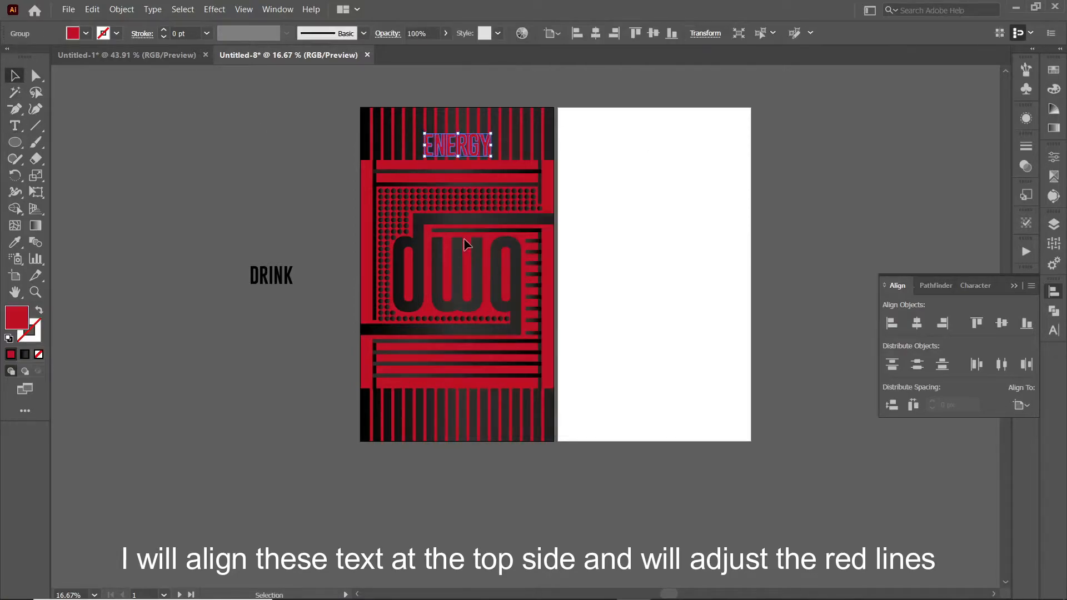
double_click(488, 165)
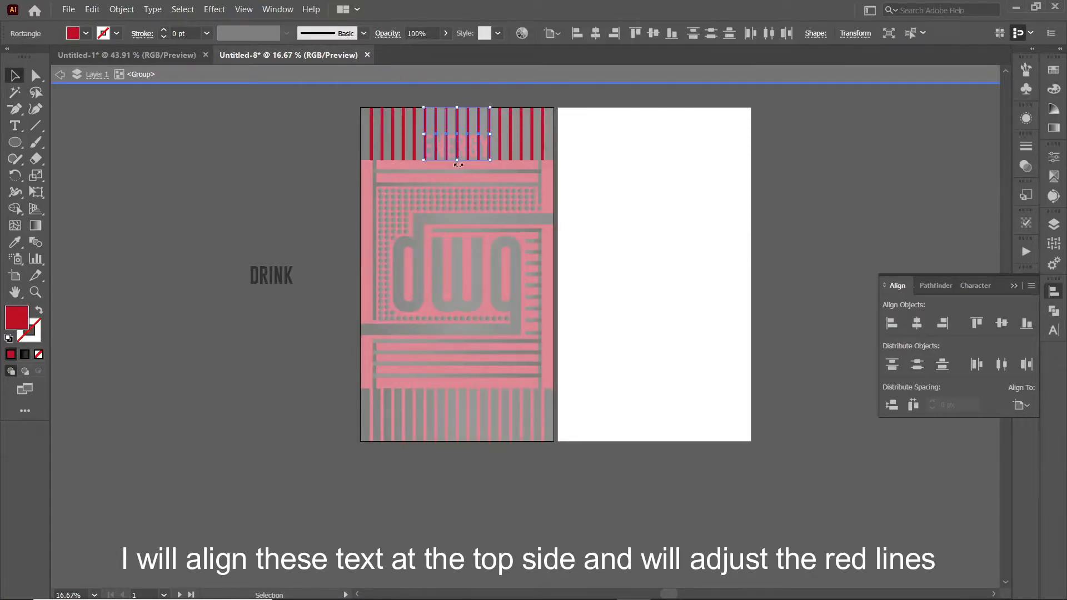
left_click_drag(457, 132, 459, 157)
double_click(306, 188)
left_click(262, 248)
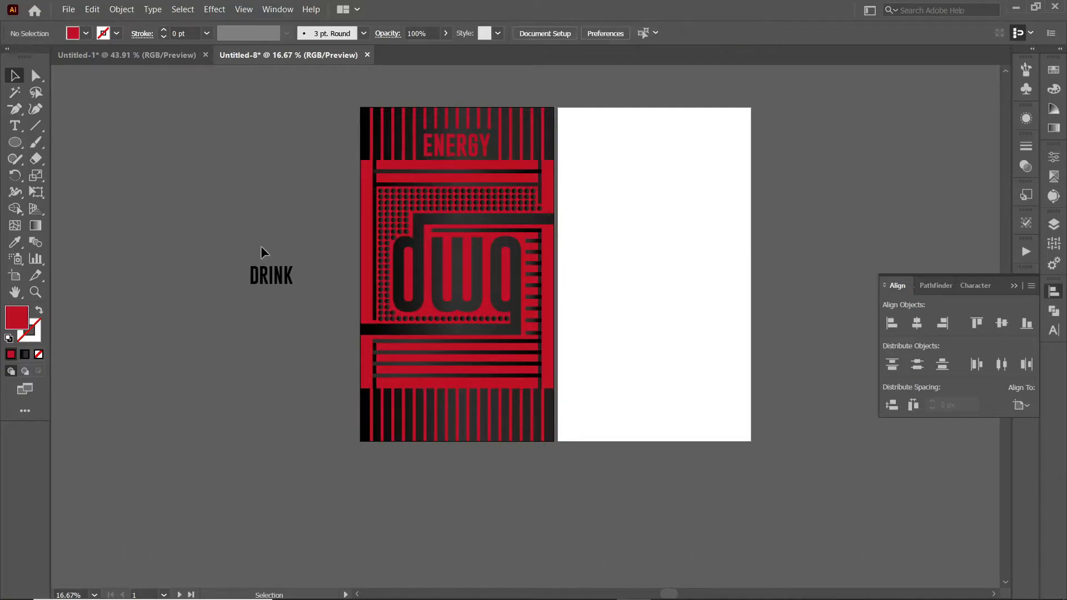
Step: Place DRINK under ENERGY, outline it, and erase the dark stripe behind it
left_click_drag(271, 276, 455, 177)
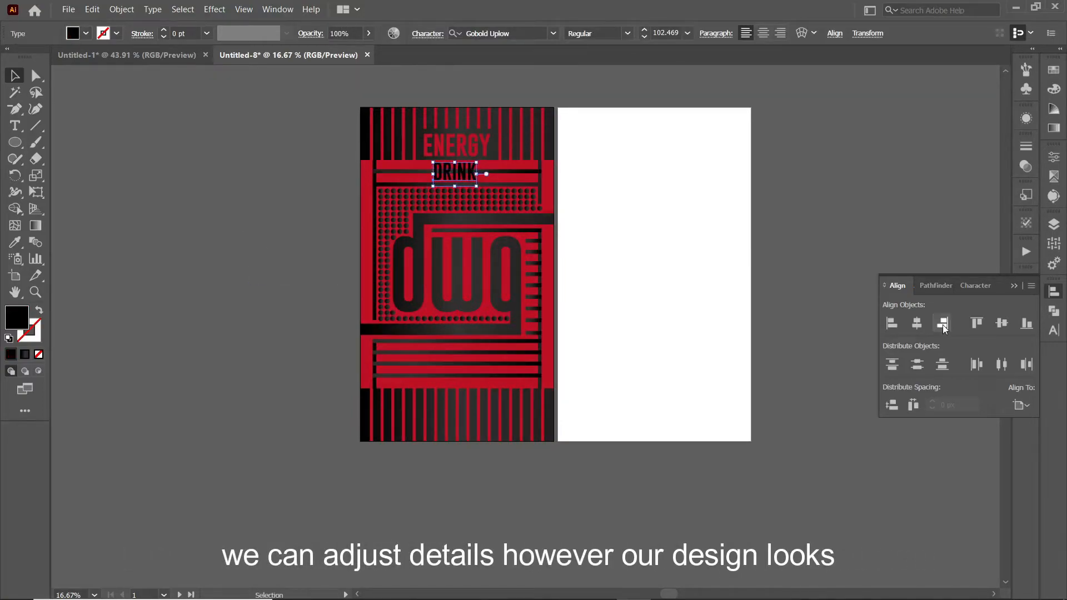
key("ctrl+shift+o")
key("shift+e")
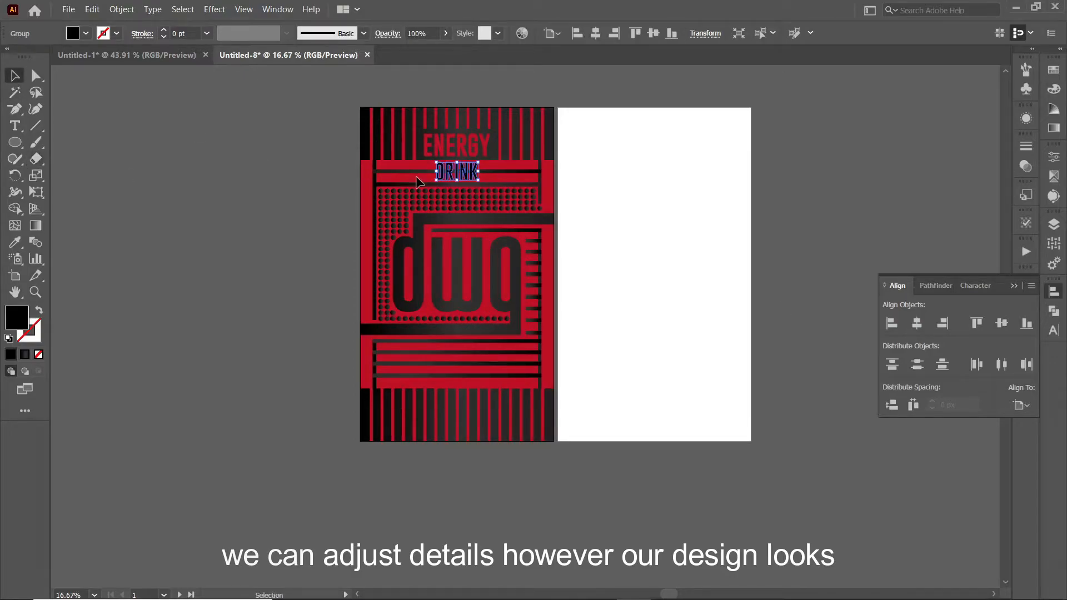
left_click(424, 172)
key("shift+e")
left_click_drag(431, 155, 483, 183)
Step: Give the DRINK letters a gradient fill
left_click(15, 76)
left_click(457, 179)
key("g")
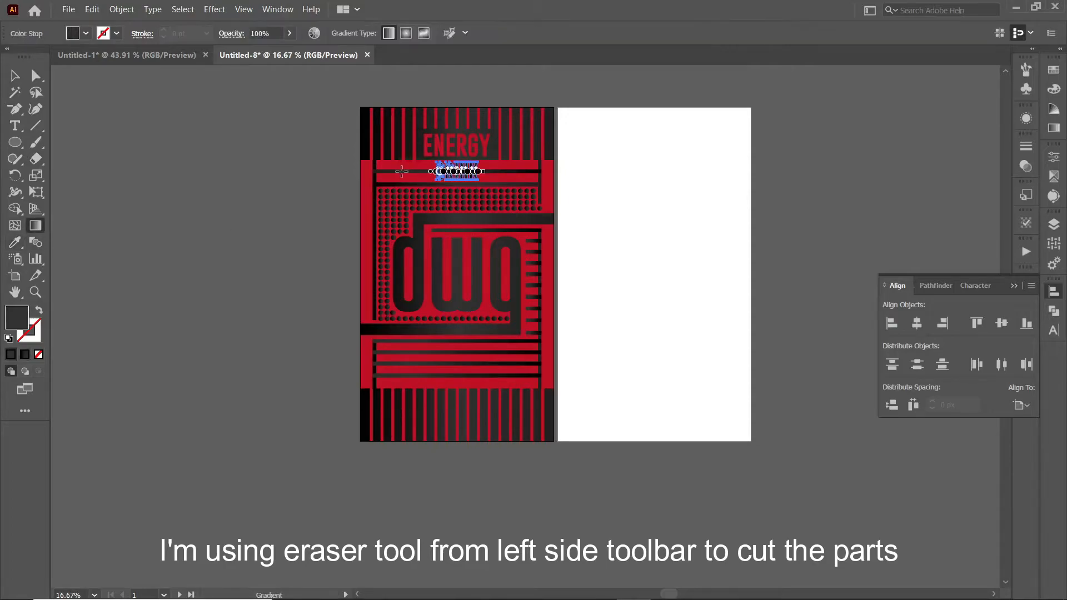
left_click(15, 76)
left_click(225, 241)
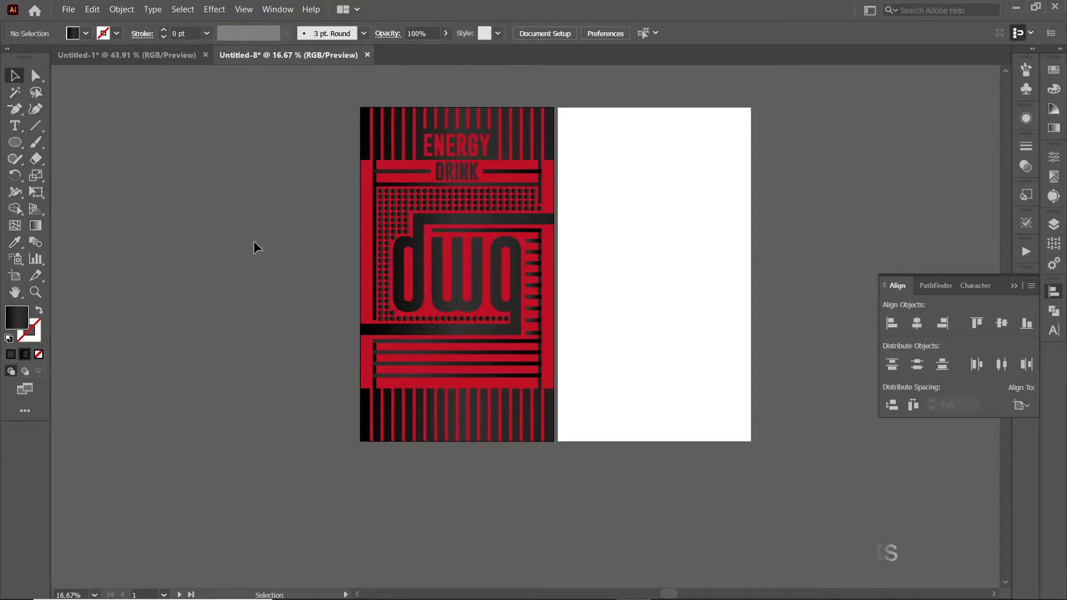
key("t")
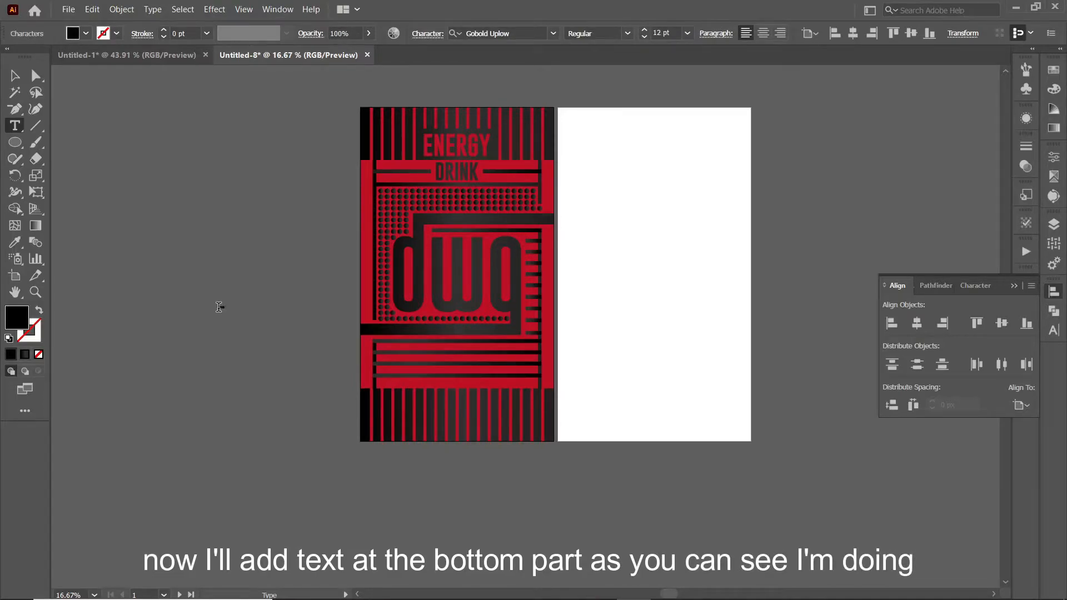
Step: Scale LYCHEE GUAVA onto the label's lower stripes and convert it to outlines
left_click(15, 76)
left_click_drag(230, 309, 324, 330)
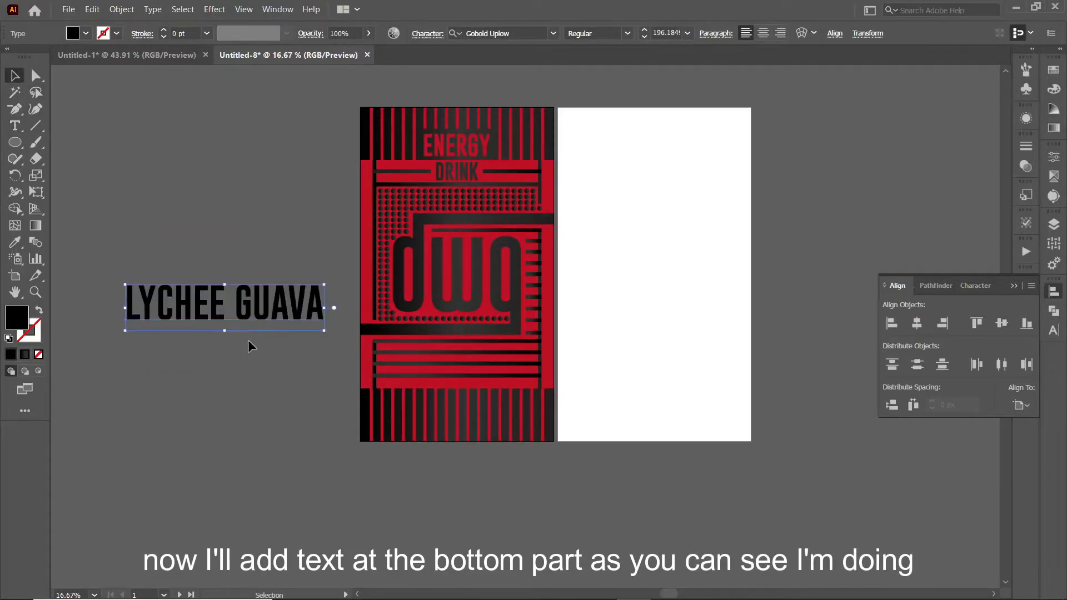
left_click_drag(257, 314, 522, 379)
left_click_drag(588, 375, 516, 374)
left_click_drag(496, 372, 520, 371)
key("ctrl+plus")
key("ctrl+plus")
key("ctrl+plus")
right_click(454, 336)
left_click(484, 165)
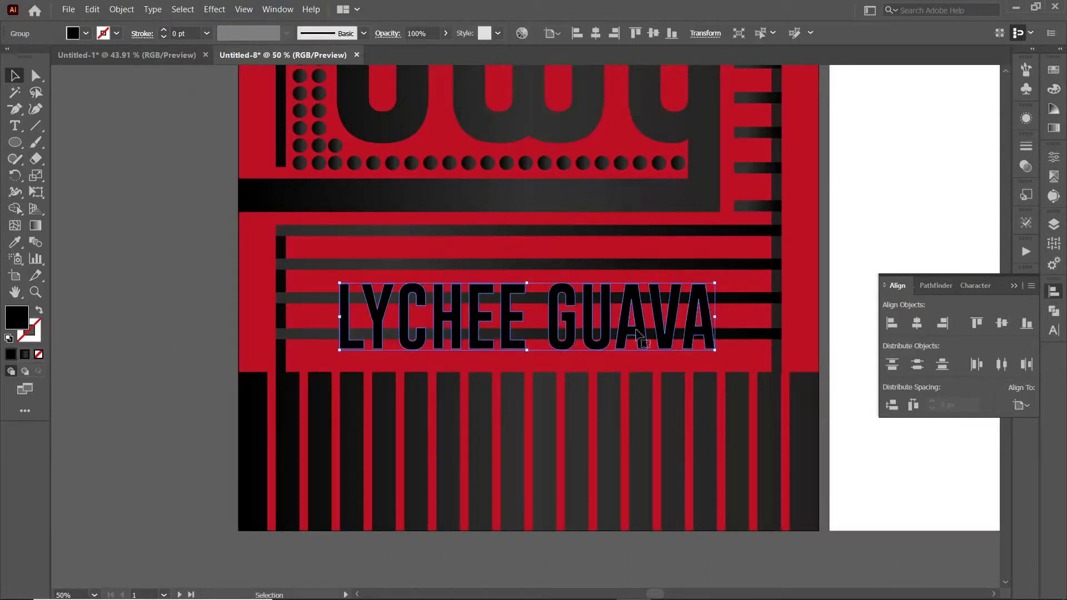
Step: Erase the two lower stripes where they run behind LYCHEE GUAVA
left_click(312, 334)
left_click(309, 298, "shift")
left_click(35, 159)
left_click_drag(321, 282, 729, 349)
Step: Give the LYCHEE GUAVA letters the stripes' gradient, running across the whole word
left_click(15, 76)
left_click(345, 318)
left_click(15, 243)
left_click(304, 299)
left_click(15, 75)
left_click(36, 225)
left_click_drag(314, 319, 720, 325)
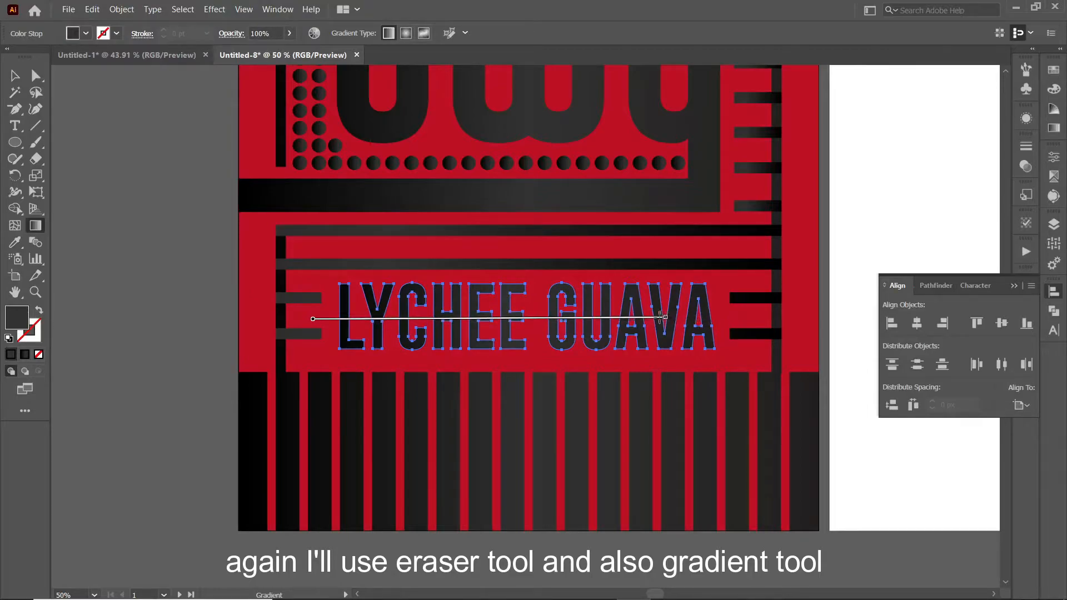
Step: Run one continuous gradient across all framing bars and the LYCHEE GUAVA lettering
left_click(15, 75)
left_click(172, 384)
left_click(301, 333)
left_click(291, 299, "shift")
left_click(751, 299, "shift")
left_click(744, 333, "shift")
left_click(689, 264, "shift")
left_click(639, 231, "shift")
left_click(280, 356, "shift")
left_click(777, 350, "shift")
left_click(665, 332, "shift")
left_click(35, 226)
left_click_drag(234, 343, 771, 320)
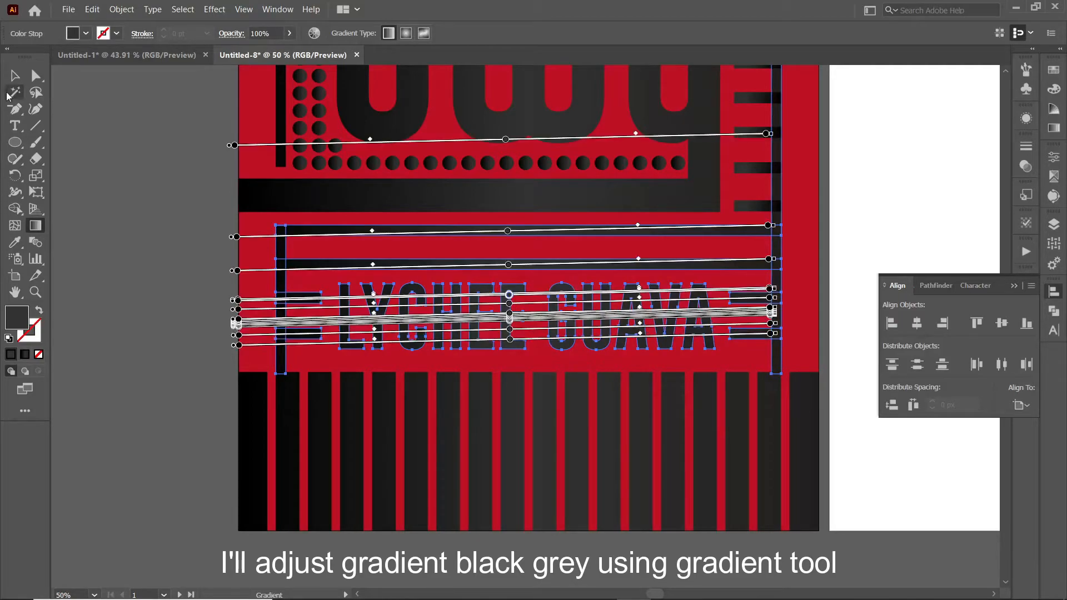
Step: Deselect the bars and start a new text object on the pasteboard beside the artboard
left_click(1054, 128)
left_click(1054, 127)
left_click(15, 76)
left_click(164, 218)
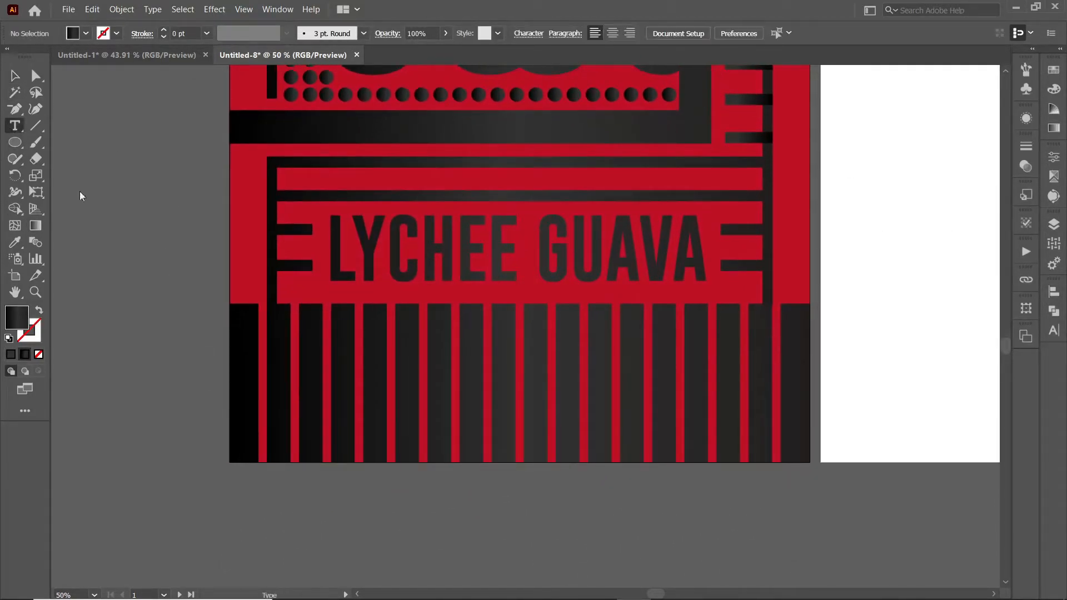
key("t")
left_click(75, 339)
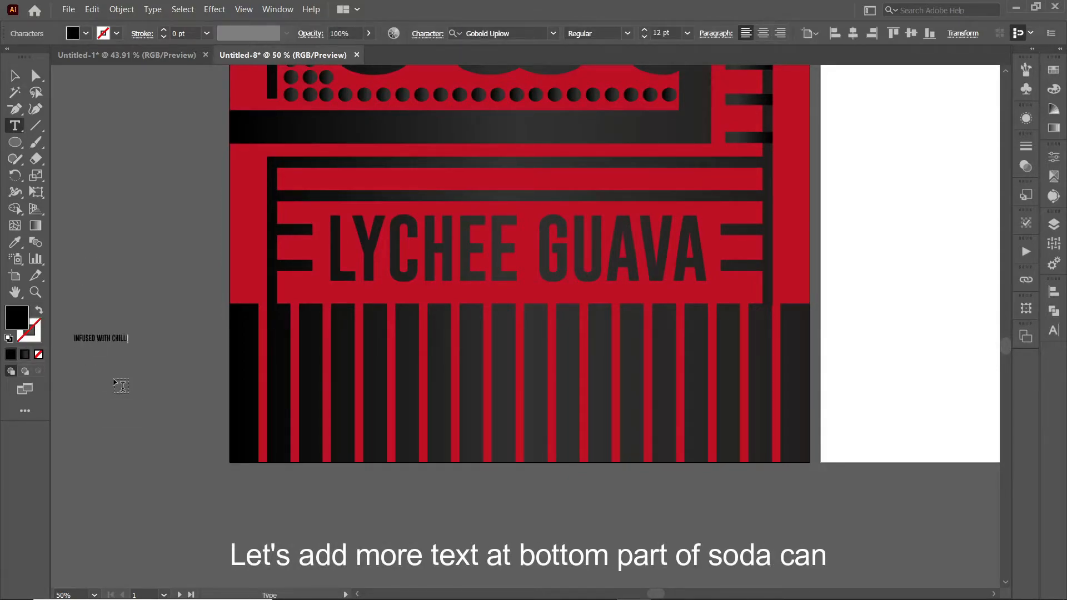
Step: Place INFUSED WITH CHILLI below LYCHEE GUAVA, outline it and fill it with the label's red
left_click(15, 76)
left_click_drag(129, 334, 205, 323)
left_click_drag(171, 336, 664, 383)
left_click(424, 369)
left_click(608, 333)
left_click_drag(643, 312, 410, 356)
right_click(598, 332)
left_click(647, 167)
key("i")
left_click(260, 180)
Step: Shorten the stripes sitting behind INFUSED WITH CHILLI
key("v")
double_click(390, 354)
left_click_drag(520, 304, 524, 350)
double_click(517, 495)
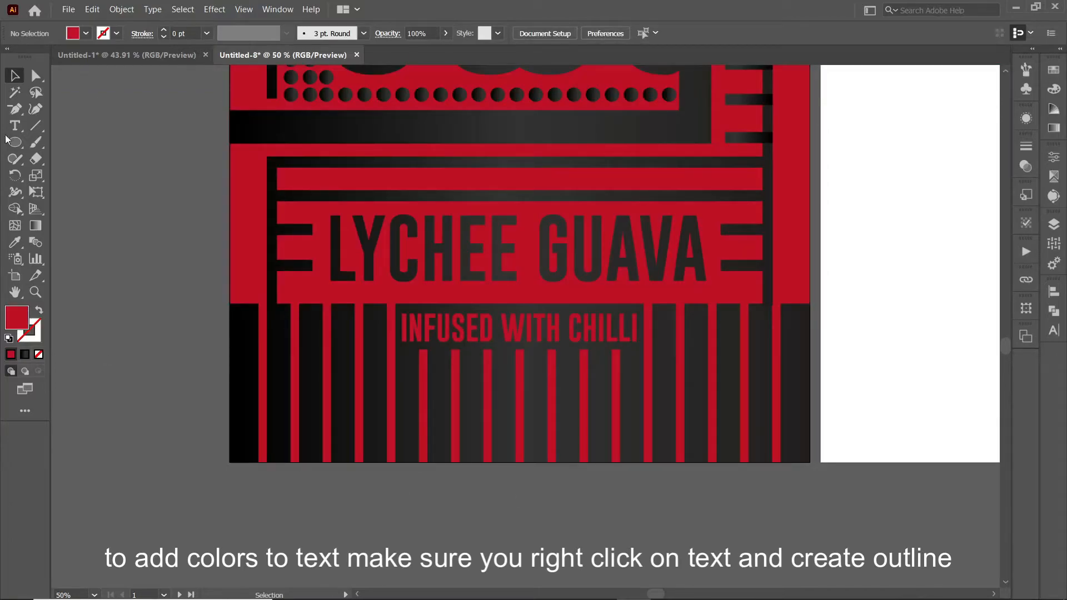
Step: Add a 250ml text, enlarge it, colour it the label's red and convert it to outlines
left_click(15, 126)
left_click(121, 390)
type("250ml")
left_click(15, 75)
left_click_drag(138, 393, 508, 390)
double_click(157, 405)
left_click(15, 75)
left_click(15, 242)
left_click(371, 291)
left_click(15, 76)
right_click(558, 523)
left_click(606, 356)
Step: Shorten the stripes beneath 250ml and bring the whole front label into view
double_click(519, 376)
double_click(501, 489)
double_click(488, 414)
left_click_drag(520, 350, 528, 407)
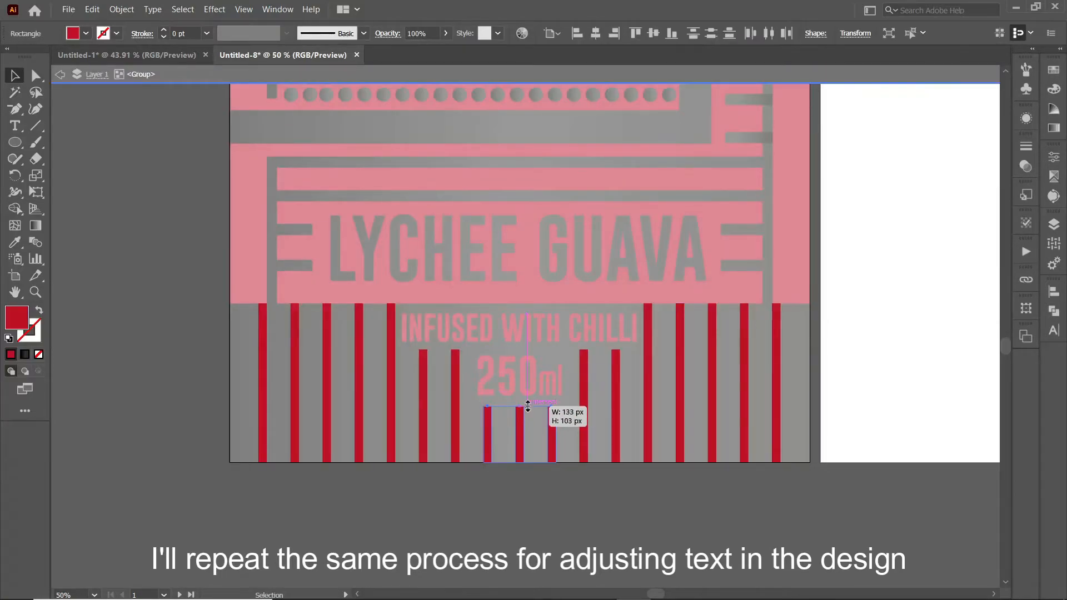
double_click(517, 486)
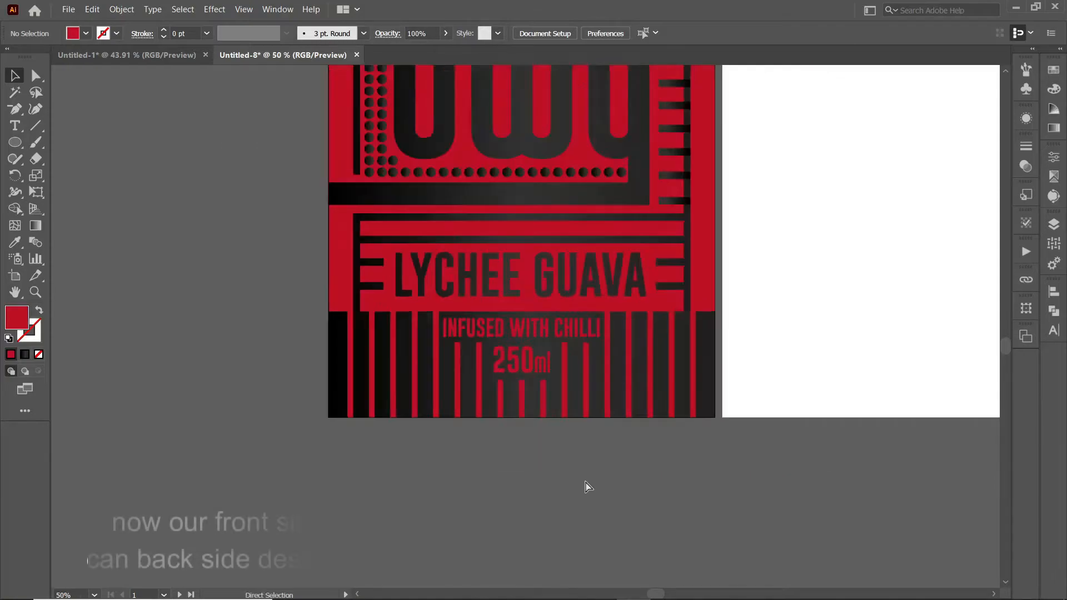
scroll(585, 482, "down", 2)
left_click_drag(690, 443, 575, 449)
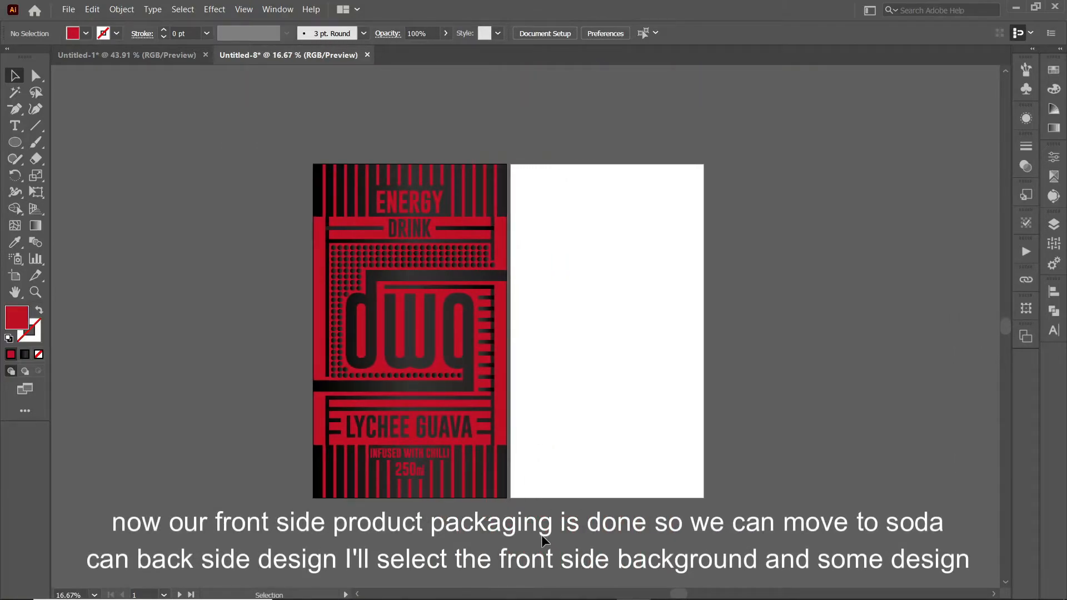
Step: Unlock the background layer and copy the red background onto artboard 2 as a group
left_click(1054, 224)
scroll(917, 316, "down", 8)
left_click(902, 336)
left_click(499, 457)
left_click(503, 438, "shift")
left_click_drag(504, 438, 701, 439)
key("ctrl+g")
left_click(596, 33)
key("ctrl+z")
left_click(746, 185)
Step: Copy the top stripe band onto the back label and centre it horizontally
left_click(496, 215)
left_click_drag(495, 214, 691, 215)
left_click(667, 169, "shift")
left_click(596, 33)
key("ctrl+z")
left_click(596, 33)
left_click(653, 35)
key("ctrl+z")
left_click(655, 111)
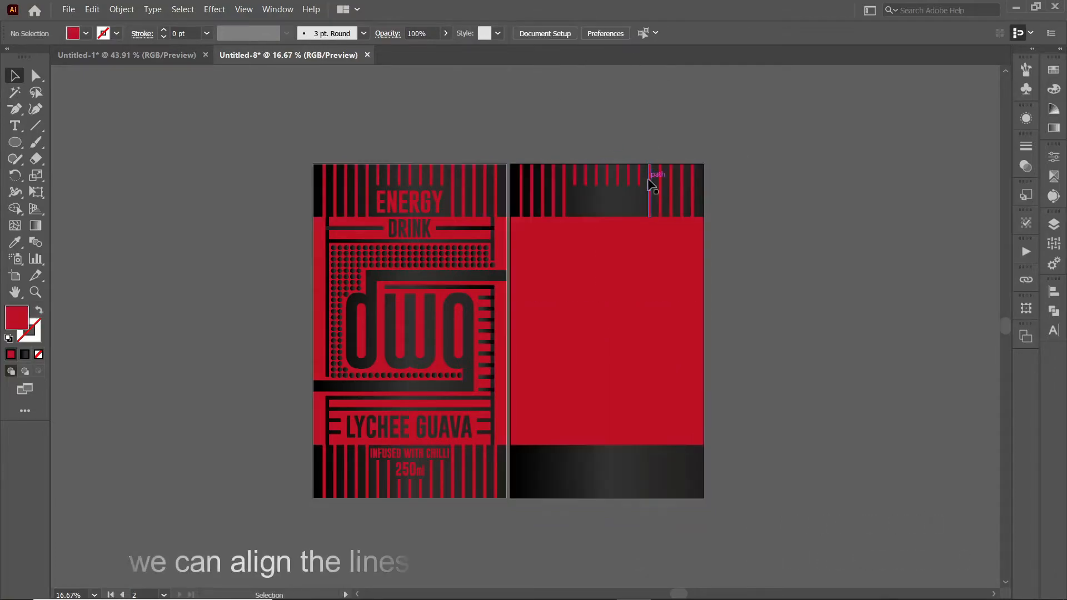
left_click(651, 174)
Step: Fill the gap in the top stripe band and copy the band to the back label's bottom
left_click(642, 92)
double_click(640, 174)
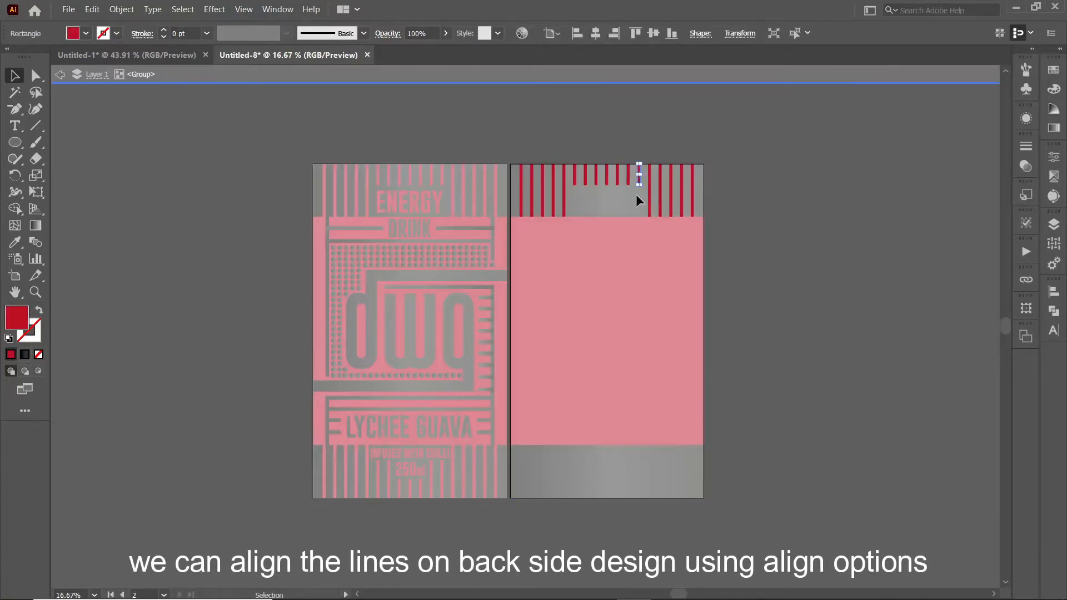
left_click_drag(606, 189, 606, 189)
double_click(766, 268)
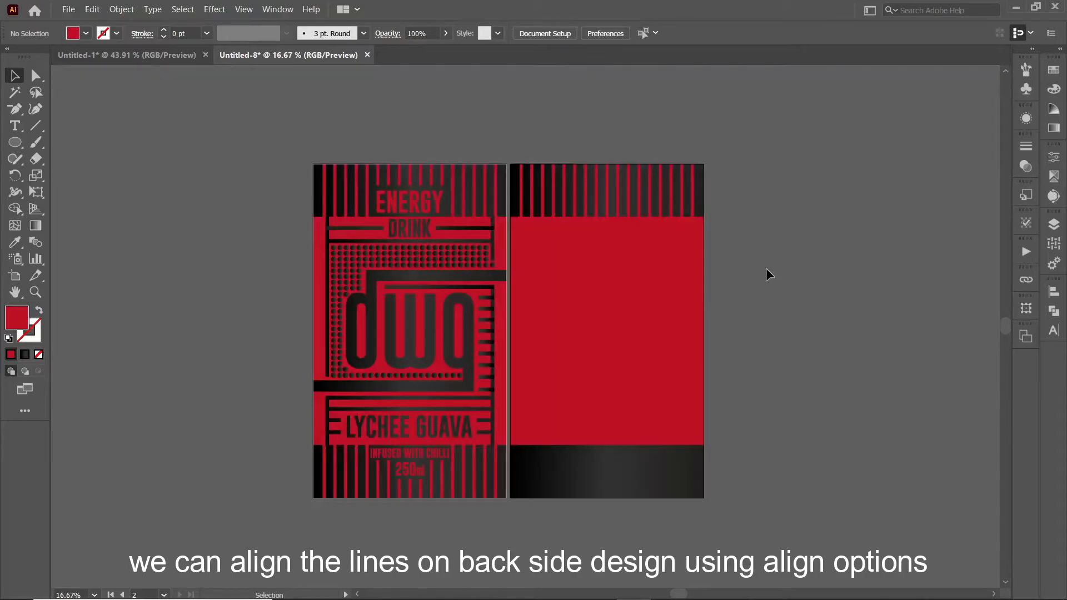
left_click_drag(538, 209, 538, 489)
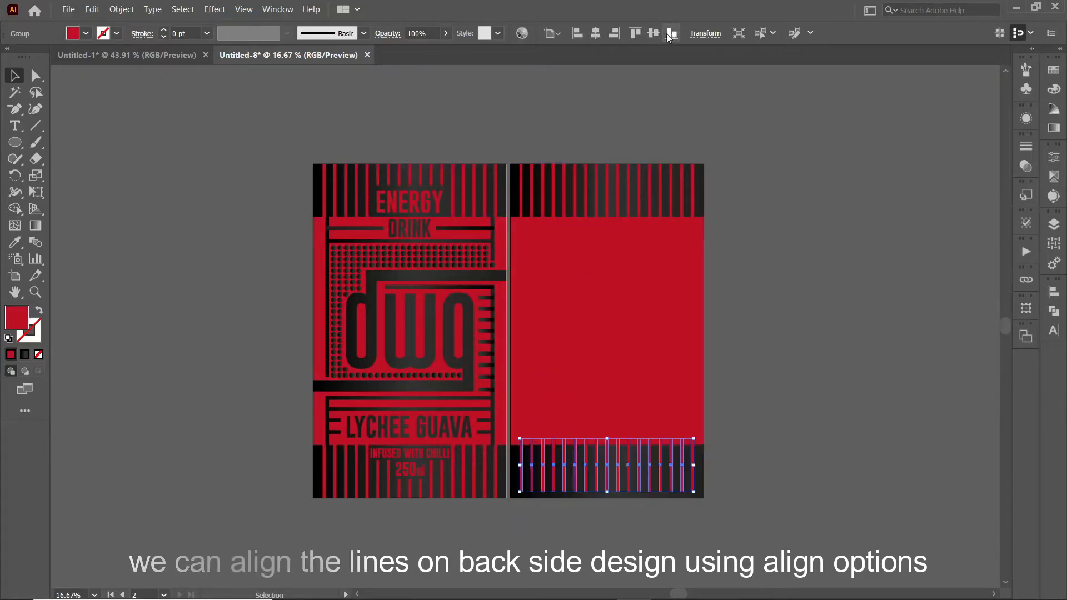
left_click(281, 190)
left_click(15, 126)
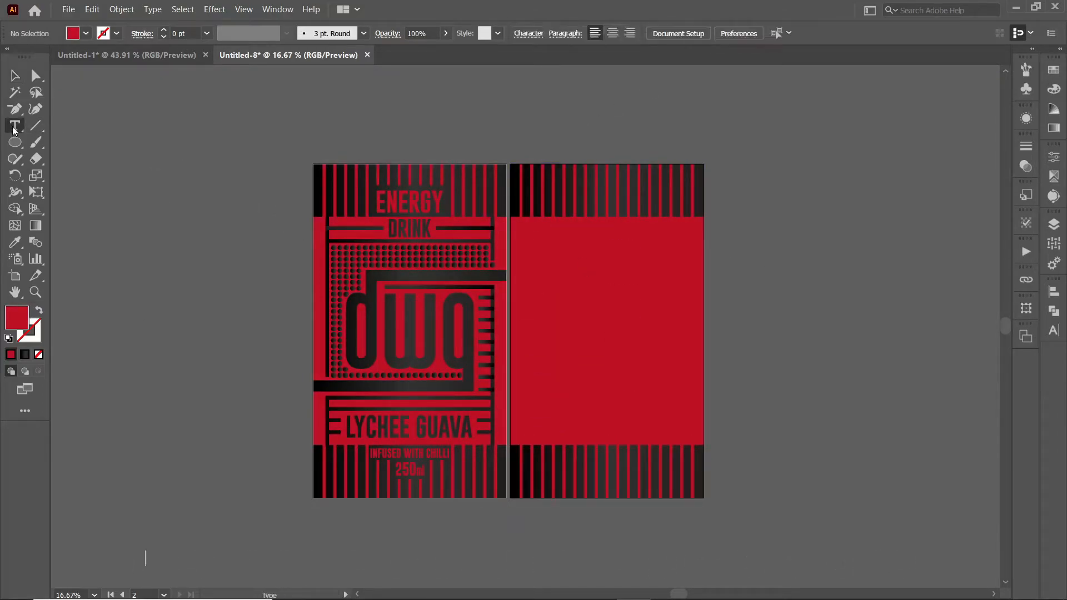
Step: Type the centred two-line CRAFTED. LOW CALORIE tagline, move it to the back label, adjust tracking
left_click(313, 128)
type("CRAFTED. LOW CALORIE AND")
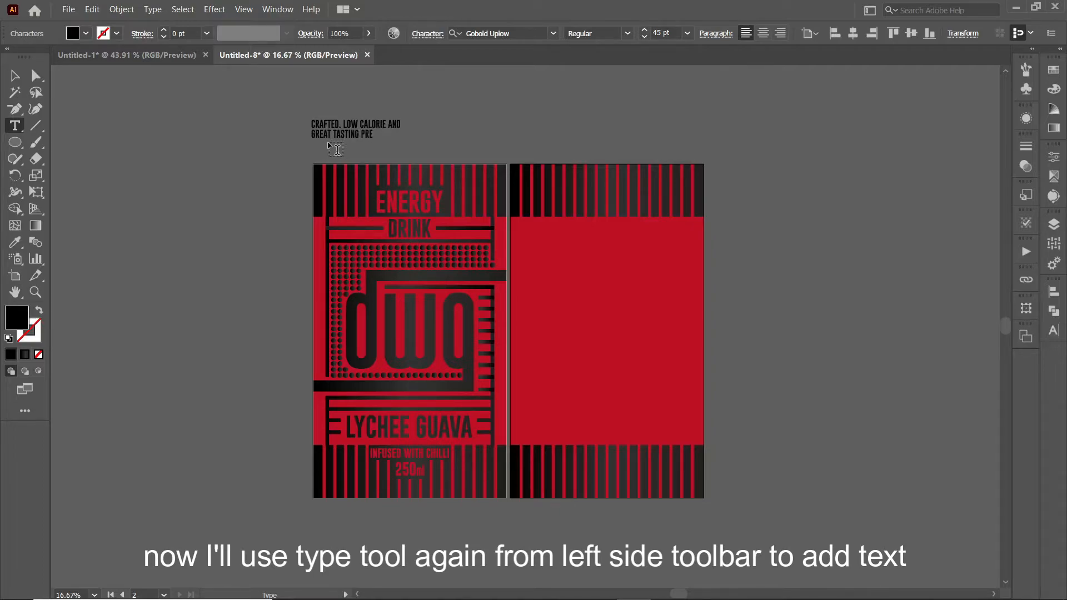
left_click(15, 76)
left_click(763, 34)
left_click_drag(330, 130, 551, 207)
left_click(427, 33)
left_click(598, 122)
Step: Convert the tagline to outlines and nudge it slightly left in the top band
right_click(653, 213)
left_click(695, 358)
double_click(650, 193)
left_click(651, 194)
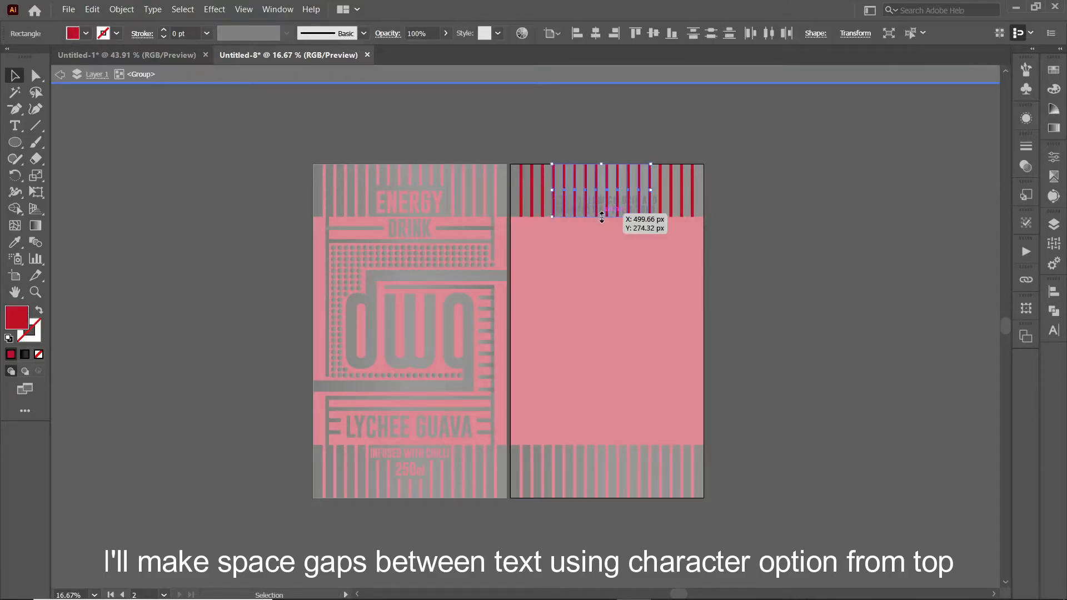
double_click(765, 226)
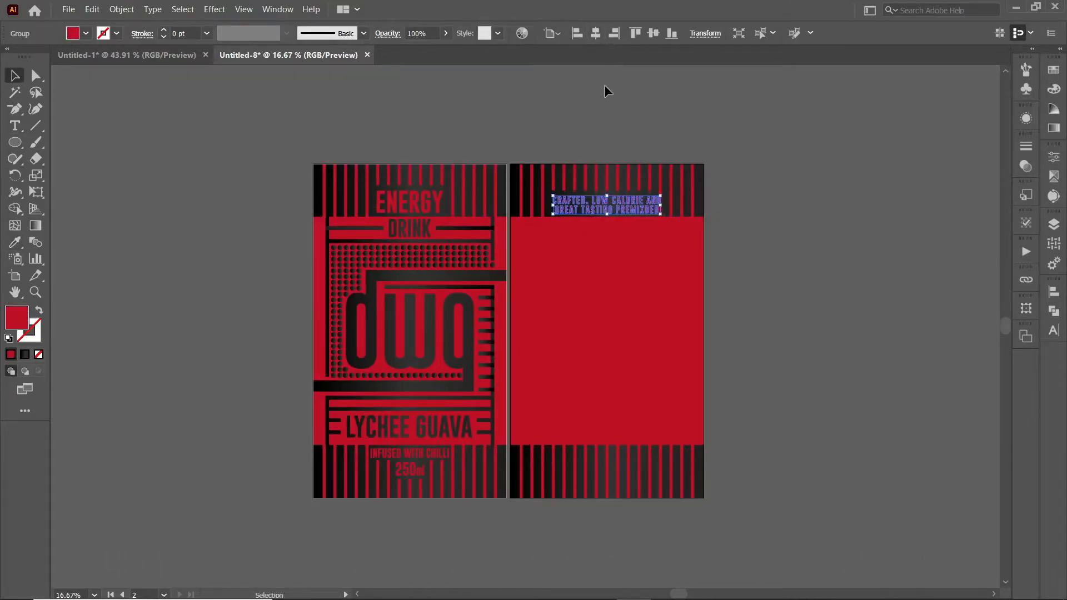
left_click_drag(606, 206, 602, 206)
Step: Fine-tune the tagline's alignment and size within the back label's top band
left_click(751, 218)
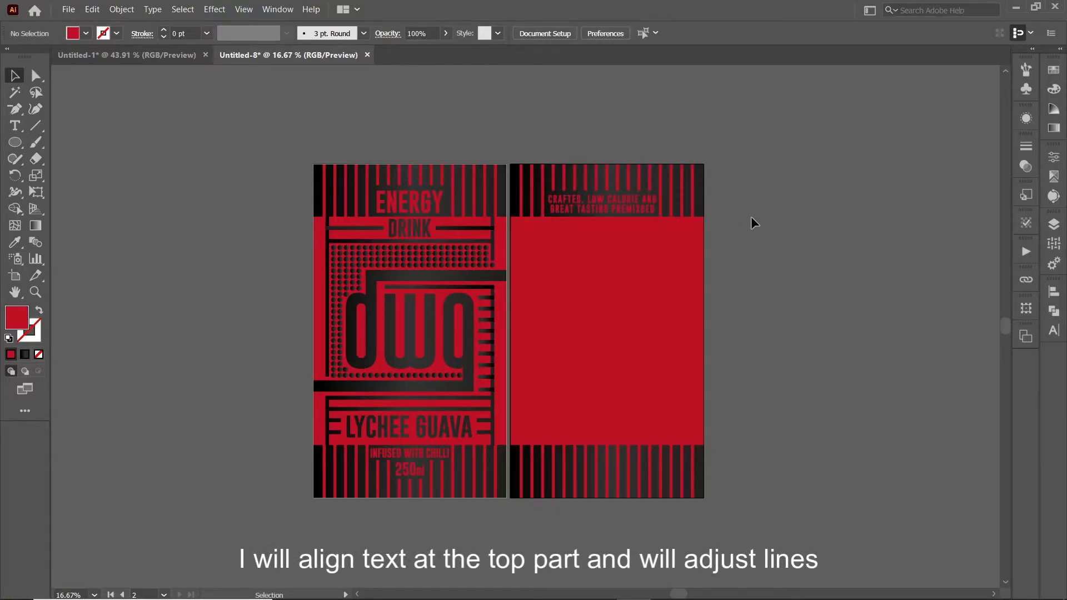
left_click(633, 202)
left_click(551, 34)
left_click(527, 97)
left_click(654, 207)
left_click_drag(656, 207, 656, 207)
left_click(732, 227)
key("ctrl+z")
Step: Delete the stray letter in the outlined tagline and nudge the ED letters into place
left_click(779, 235)
left_click(641, 209)
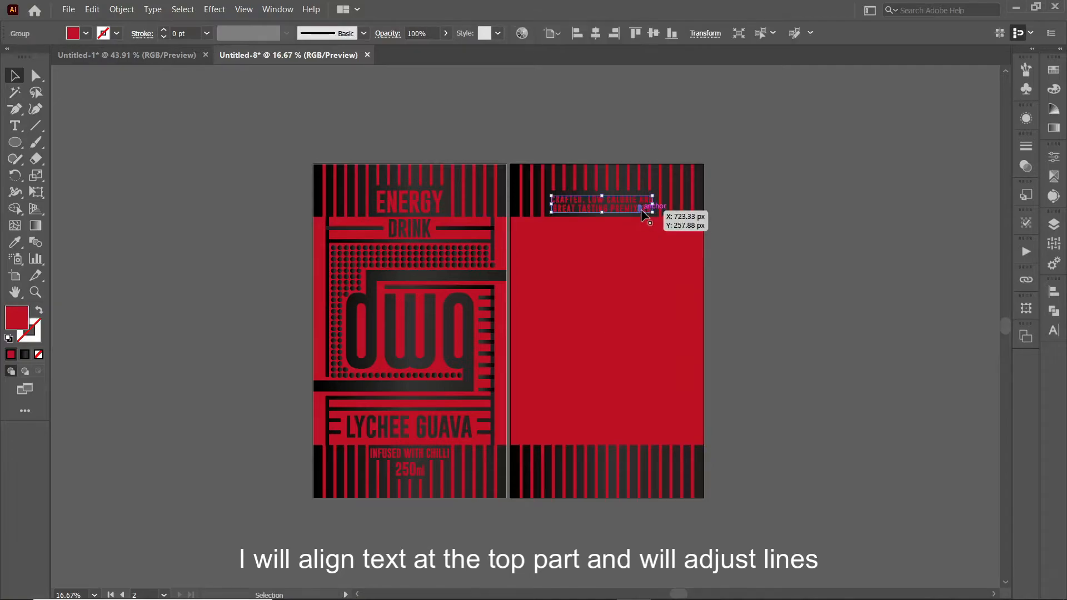
double_click(641, 209)
key("ctrl+plus")
key("ctrl+plus")
key("ctrl+plus")
key("ctrl+plus")
key("ctrl+plus")
key("Delete")
left_click_drag(590, 350, 534, 322)
key("shift+Left")
key("shift+Left")
key("shift+Left")
left_click(560, 363)
Step: Group each tagline row separately and centre the two rows horizontally, lowering the bottom row slightly
left_click_drag(537, 364, 95, 312)
key("ctrl+g")
left_click_drag(93, 267, 707, 293)
key("ctrl+g")
left_click(651, 320, "shift")
left_click(558, 34)
left_click(557, 34)
left_click(596, 33)
mouse_move(606, 283)
left_mouse_down()
mouse_move(615, 284)
mouse_move(590, 283)
left_mouse_up()
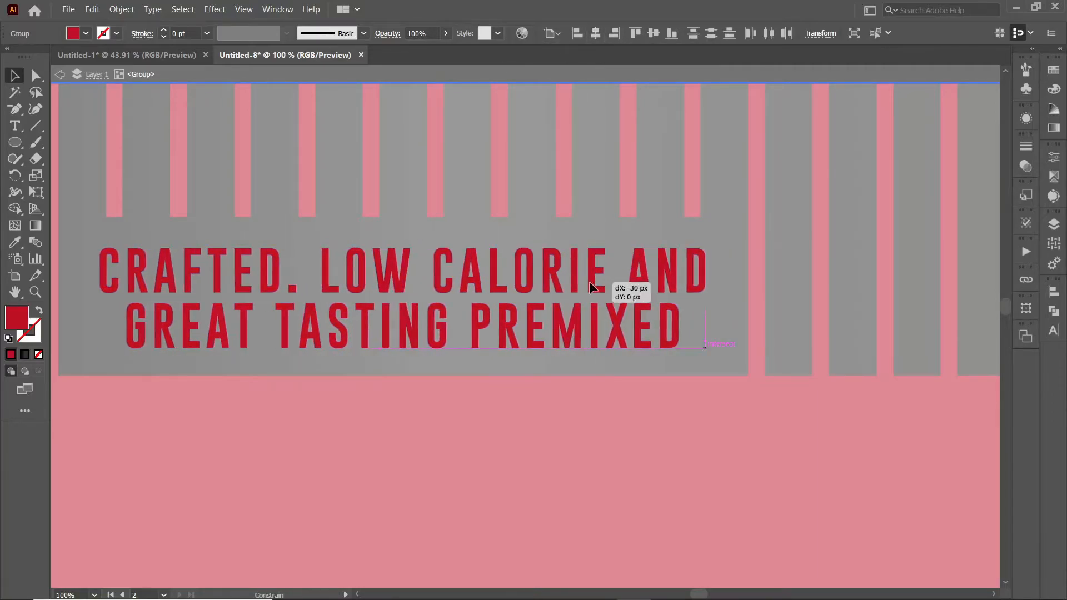
left_click_drag(252, 326, 283, 339)
double_click(700, 361)
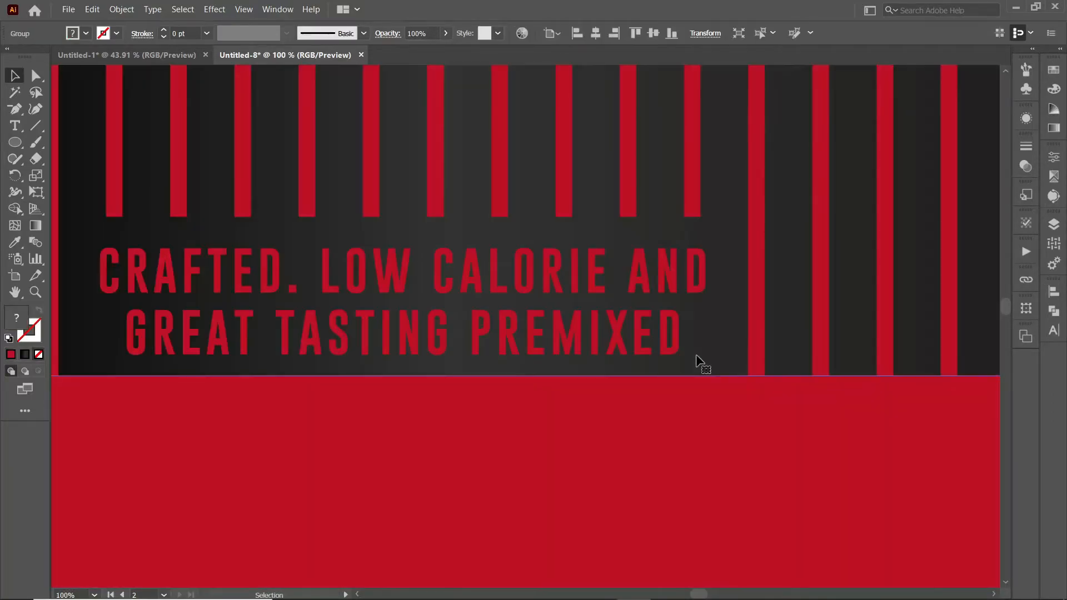
Step: Alt-drag a copy of the front's vertical black line onto the back label, then select the short bars
key("ctrl+alt+0")
left_click(695, 358)
left_click_drag(253, 321, 446, 324)
left_click(406, 306, "shift")
left_click(406, 316, "shift")
left_click(406, 327, "shift")
left_click(405, 338, "shift")
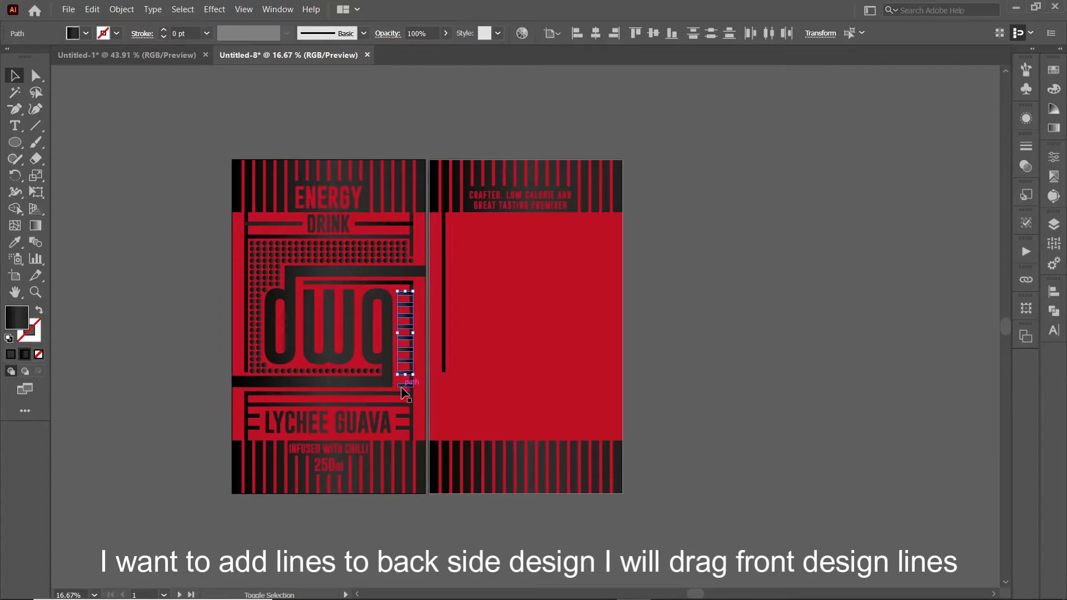
Step: Select the stack of short bars on the label and stretch them
left_click(246, 356, "shift")
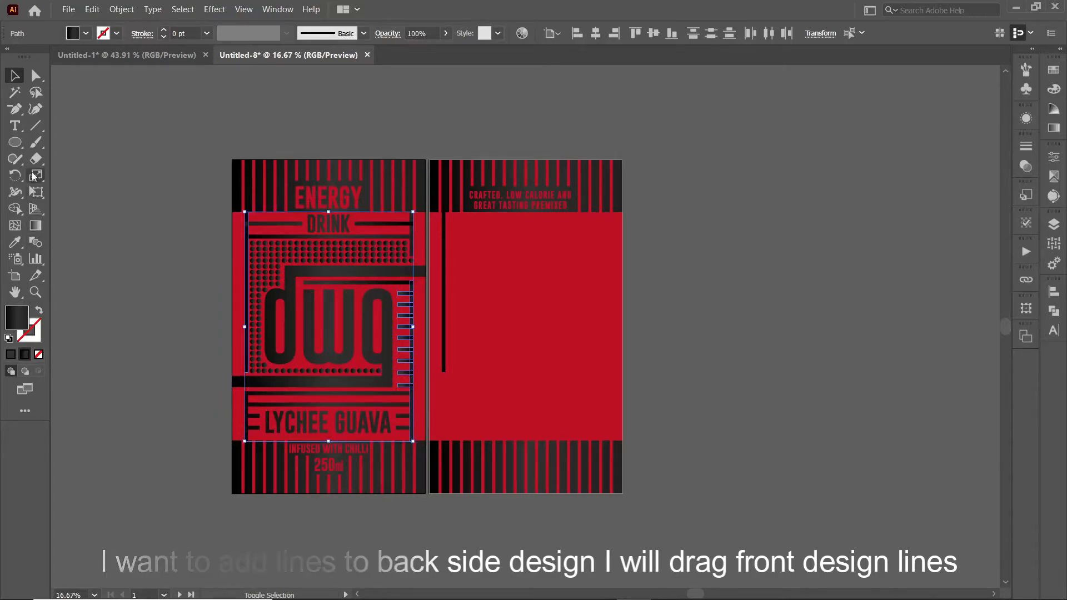
key("g")
key("v")
left_click(105, 199)
key("ctrl+equal")
key("ctrl+equal")
key("ctrl+equal")
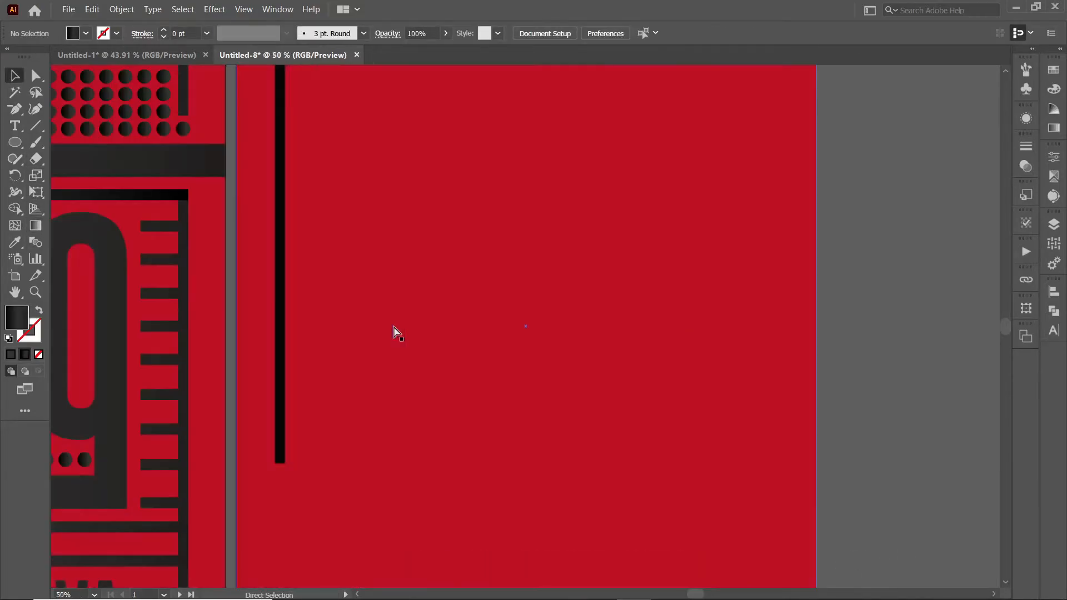
left_click(155, 227)
left_click(155, 261, "shift")
left_click(155, 294, "shift")
left_click(156, 327, "shift")
left_click(156, 465, "shift")
left_click(156, 502, "shift")
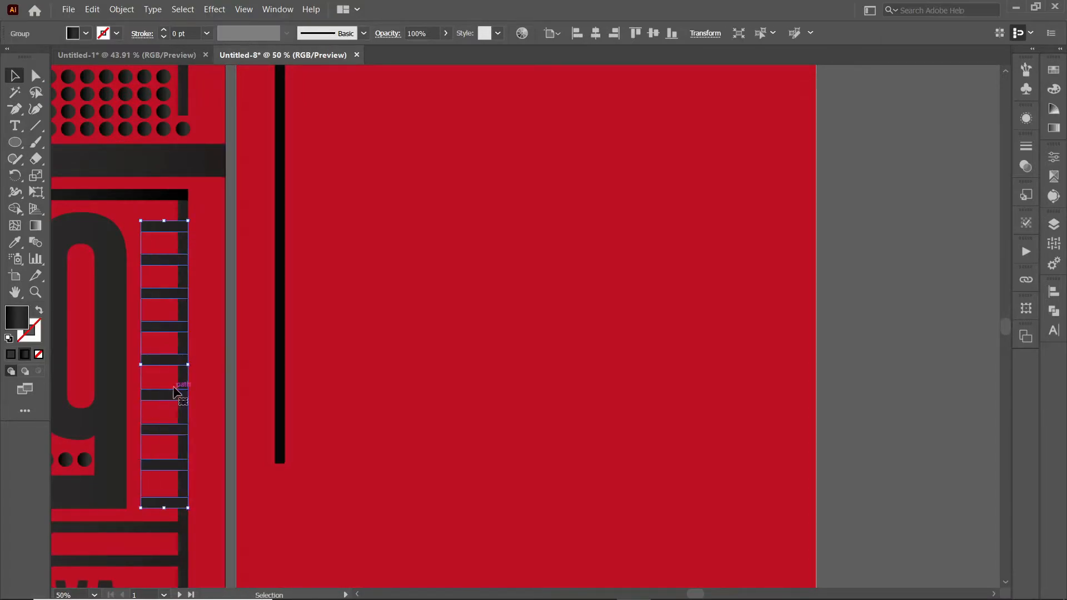
left_click_drag(189, 369, 190, 369)
left_click(228, 432)
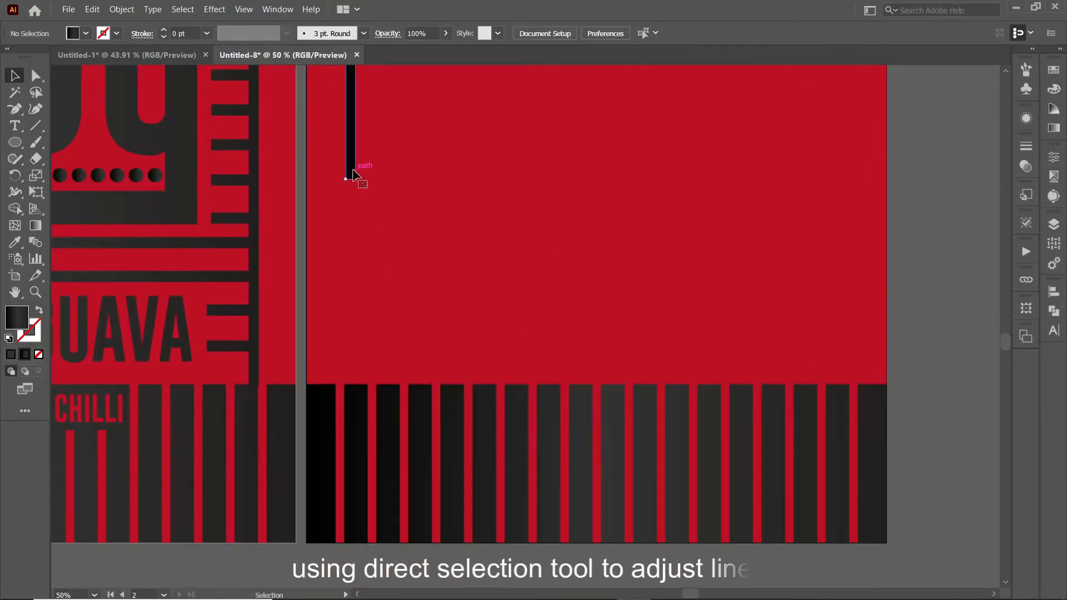
Step: Extend the back label's vertical line downward by dragging its end point
left_click(357, 172)
key("ctrl+plus")
left_click_drag(449, 309, 448, 469)
scroll(445, 362, "up", 2)
left_click(352, 376)
key("ctrl+minus")
key("ctrl+minus")
key("ctrl+minus")
key("ctrl+minus")
key("ctrl+minus")
Step: Copy the vertical line to the back's right side and run a gradient across both lines
left_click_drag(512, 298, 643, 374)
left_click(711, 392)
left_click(645, 375)
left_click(479, 374, "shift")
key("g")
left_click_drag(455, 328, 499, 328)
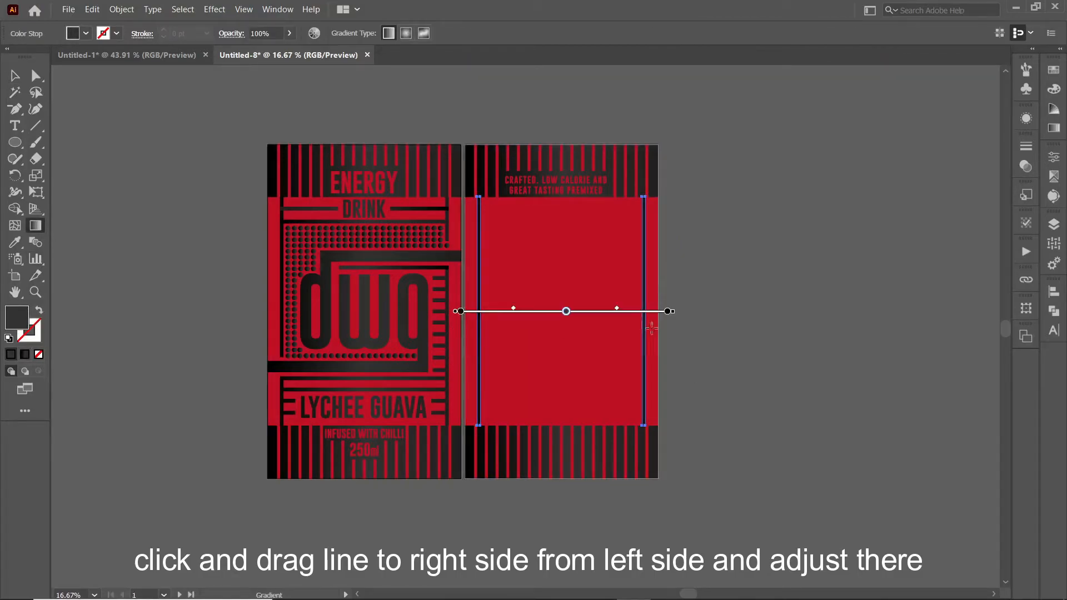
left_click_drag(668, 327, 670, 328)
key("v")
Step: Alt-drag a horizontal divider line onto the back label and select another divider
left_click(152, 195)
left_click_drag(449, 244, 678, 375)
left_click(682, 295, "shift")
Step: Try shortening the three horizontal divider lines, then undo the change
left_click(686, 229, "shift")
left_click_drag(708, 301, 647, 293)
key("ctrl+z")
left_click(220, 194)
Step: Copy LYCHEE GUAVA and the dwg logo to the back label's top box, shrinking the logo
left_click_drag(361, 408, 558, 214)
left_click(701, 212)
left_click_drag(418, 285, 549, 311)
left_click_drag(534, 319, 535, 262)
left_click(687, 289)
Step: Copy the w from the logo and paste it as a large w in the top box
double_click(524, 253)
key("ctrl+c")
double_click(683, 295)
key("ctrl+v")
left_click_drag(533, 314, 563, 270)
left_click_drag(557, 327, 601, 283)
left_click_drag(608, 273, 617, 276)
Step: Shrink the small dwg logo slightly from the bottom
left_click(523, 266)
left_click(533, 266)
left_click(671, 317)
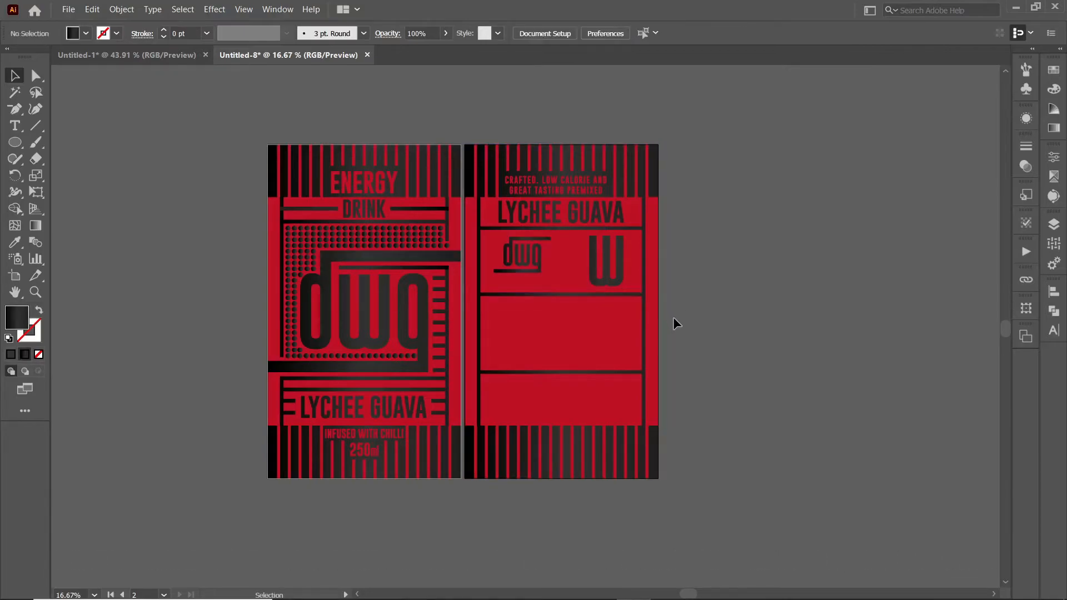
left_click(531, 264)
left_click_drag(523, 272, 525, 269)
left_click(217, 211)
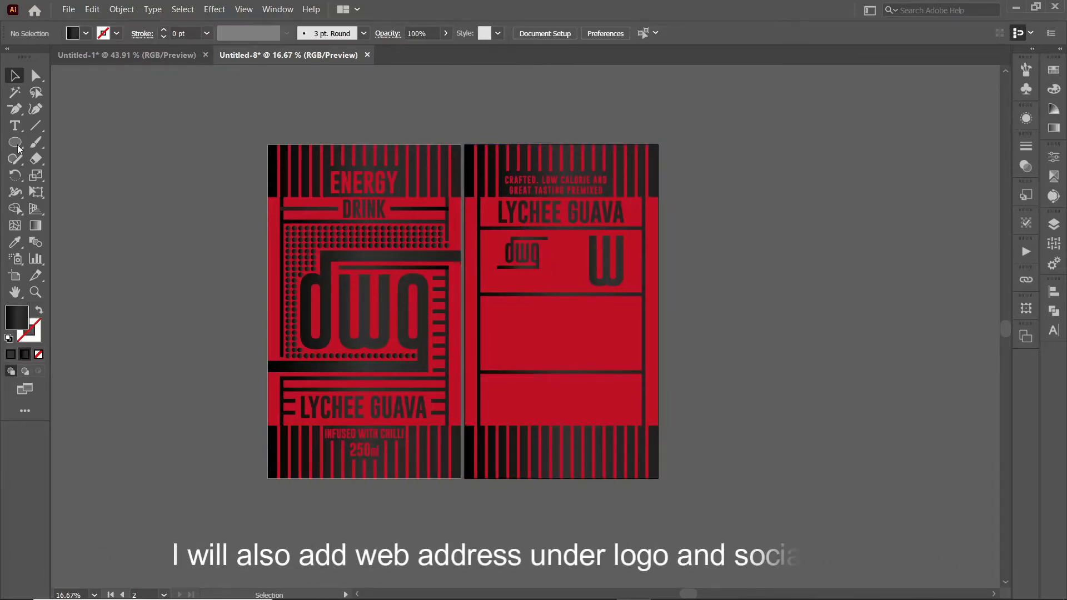
left_click(14, 125)
left_click(111, 192)
type("www")
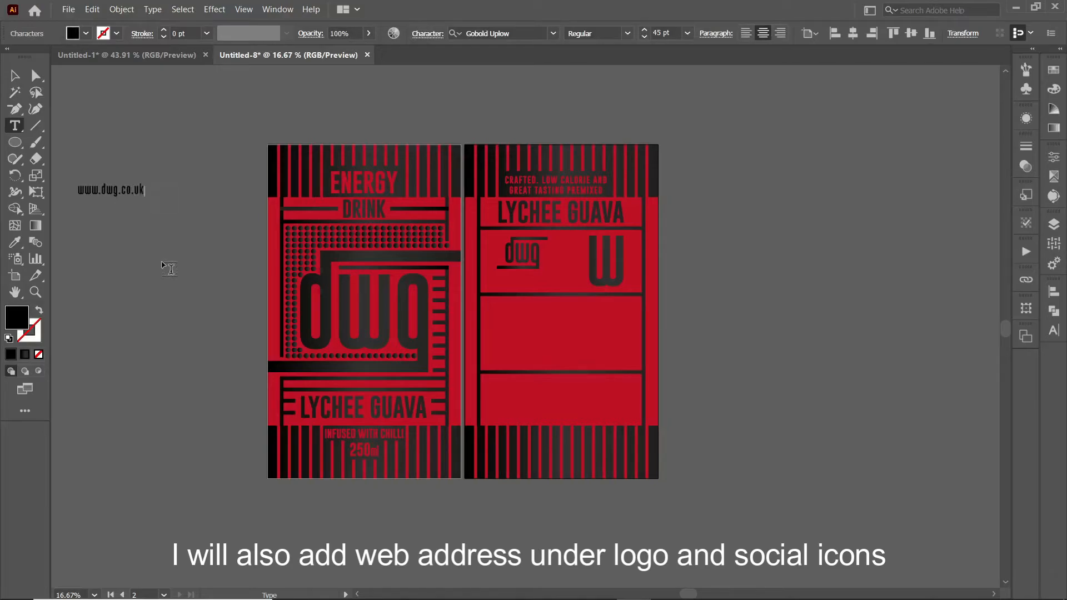
type(".dwg.co.uk")
key("Escape")
left_click_drag(139, 190, 547, 282)
right_click(526, 277)
left_click(547, 376)
left_click(177, 369)
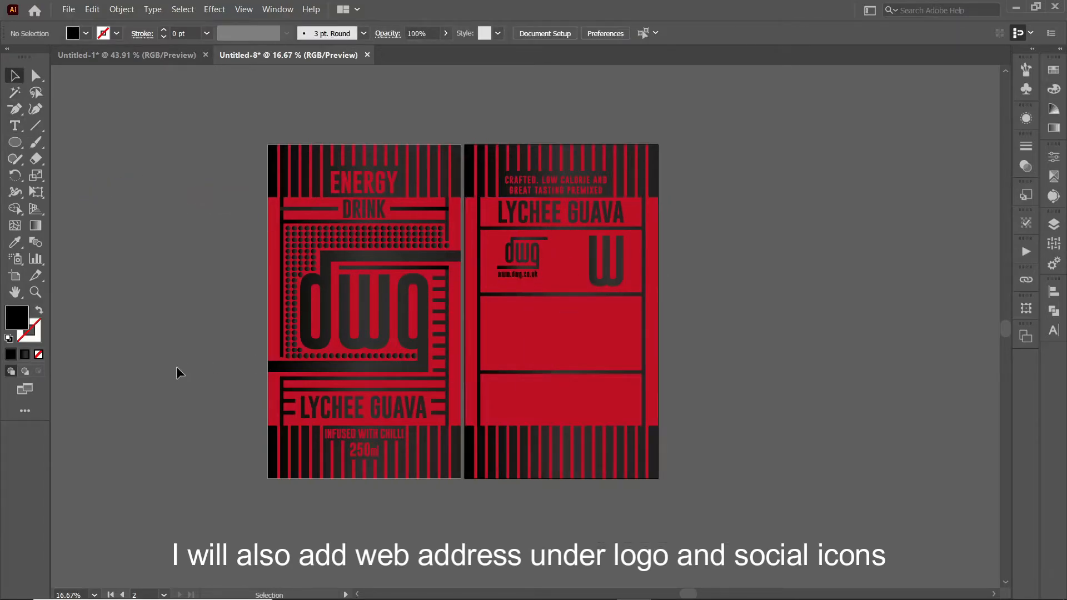
left_click(517, 275)
key("i")
left_click(209, 190)
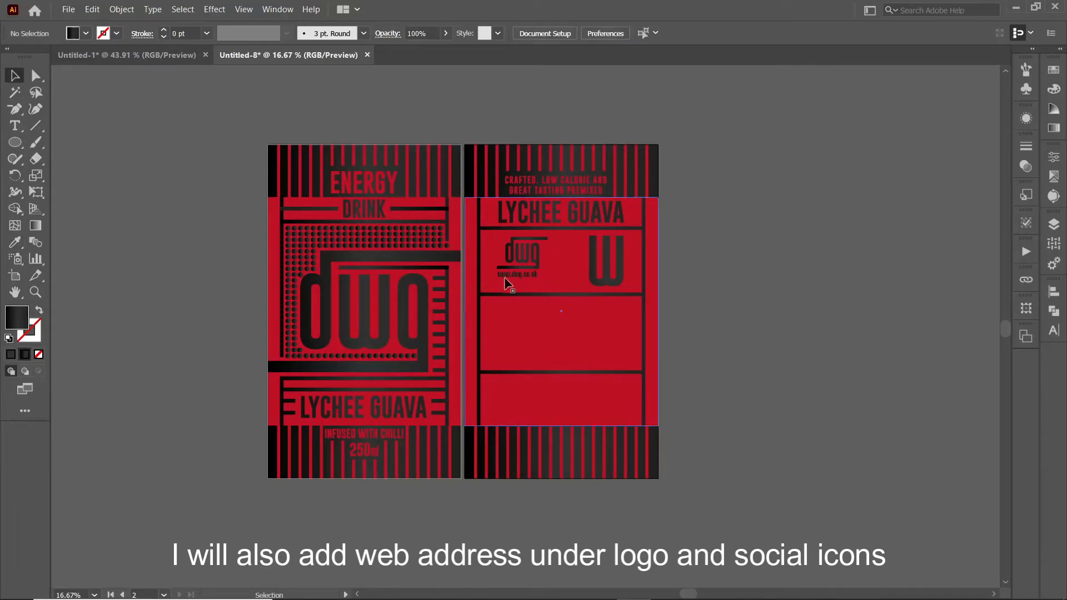
Step: Open the user-defined Untitled-3 symbol library from the Symbols panel
left_click(1026, 89)
left_click(856, 145)
left_click(832, 562)
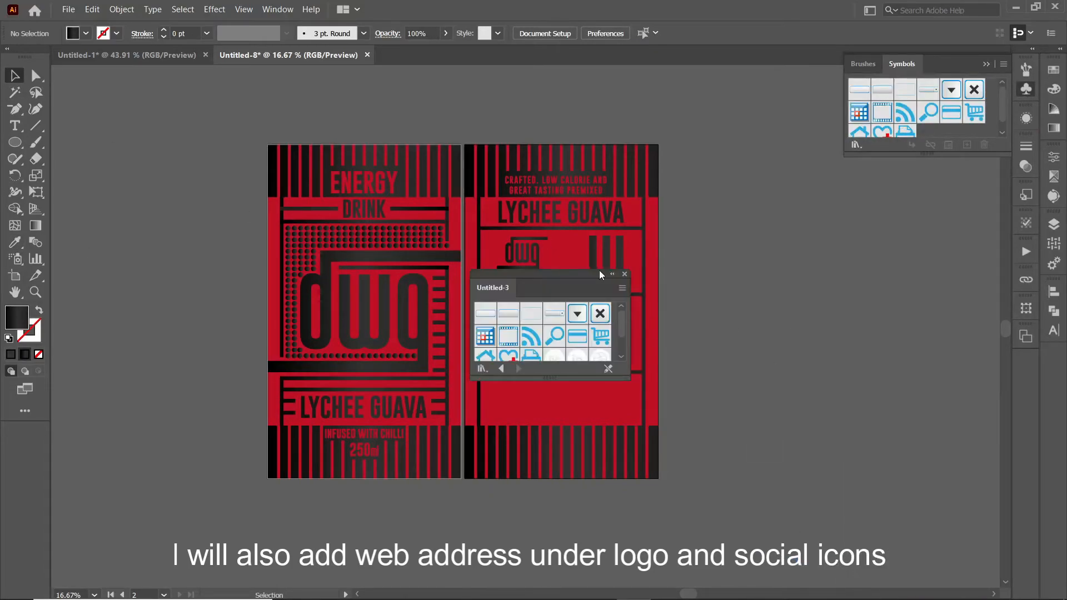
Step: Place the social icons from the library next to the label and expand them into plain artwork
left_click_drag(605, 276, 952, 254)
scroll(920, 328, "down", 3)
left_click_drag(925, 307, 754, 362)
left_click(973, 252)
left_click(900, 300)
left_click(987, 64)
left_click_drag(735, 300, 779, 384)
left_click(701, 33)
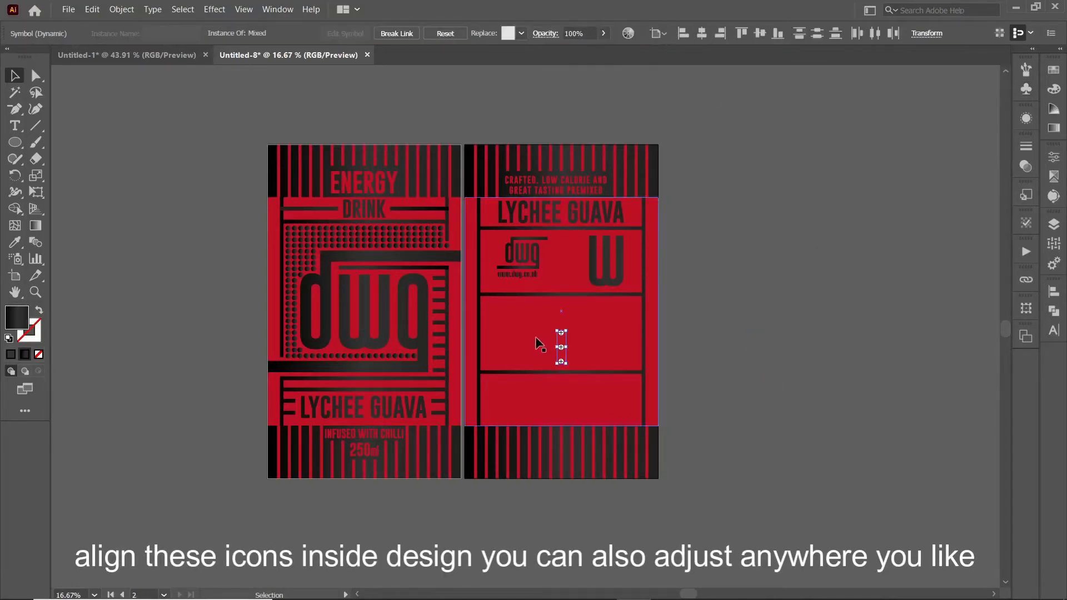
left_click(122, 9)
left_click(131, 150)
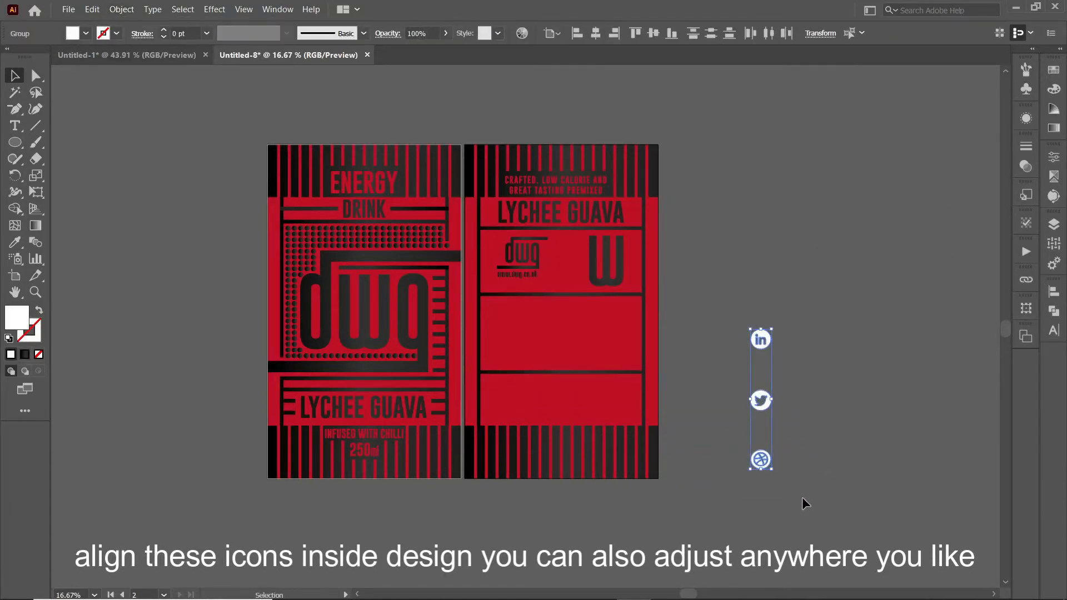
Step: Stack the three icons in a vertical column, align and group them, and move them onto the back label
left_click_drag(763, 470, 791, 349)
left_click_drag(763, 402, 542, 297)
left_click(653, 33)
key("ctrl+g")
left_click_drag(576, 300, 531, 287)
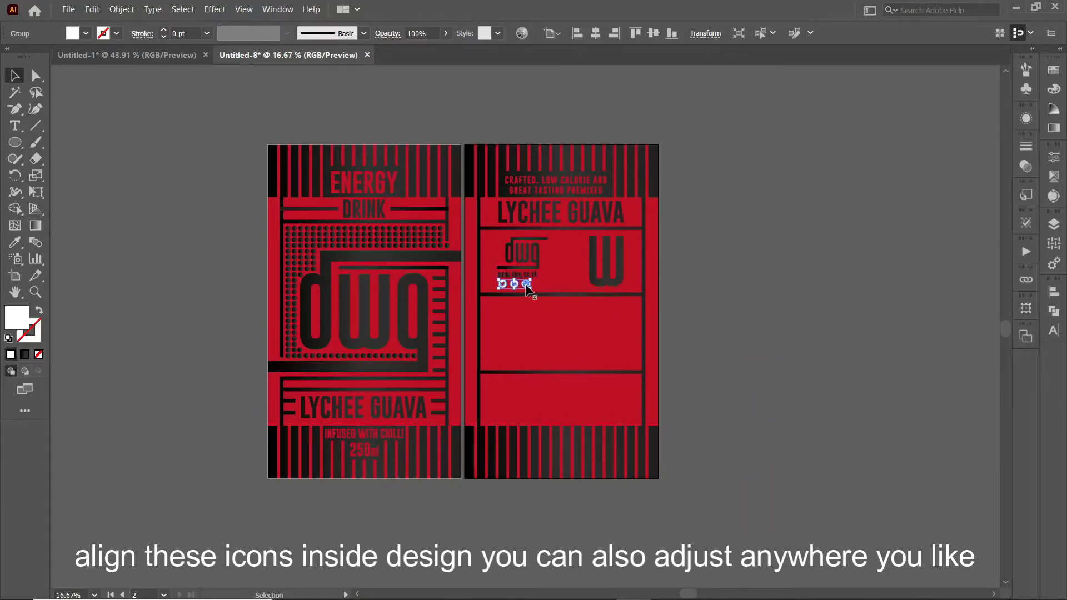
left_click(14, 76)
Step: Enlarge the dwg logo and web address and lower them to line up with the W
left_click(168, 279)
key("ctrl+plus")
key("ctrl+plus")
key("ctrl+plus")
left_click_drag(570, 327, 477, 407)
left_click(460, 265)
left_click(432, 234, "shift")
left_click_drag(342, 211, 314, 212)
left_click_drag(370, 239, 371, 248)
Step: Reposition the Twitter icon in the column and centre the column between the logo and W
double_click(541, 281)
left_click_drag(517, 268, 556, 214)
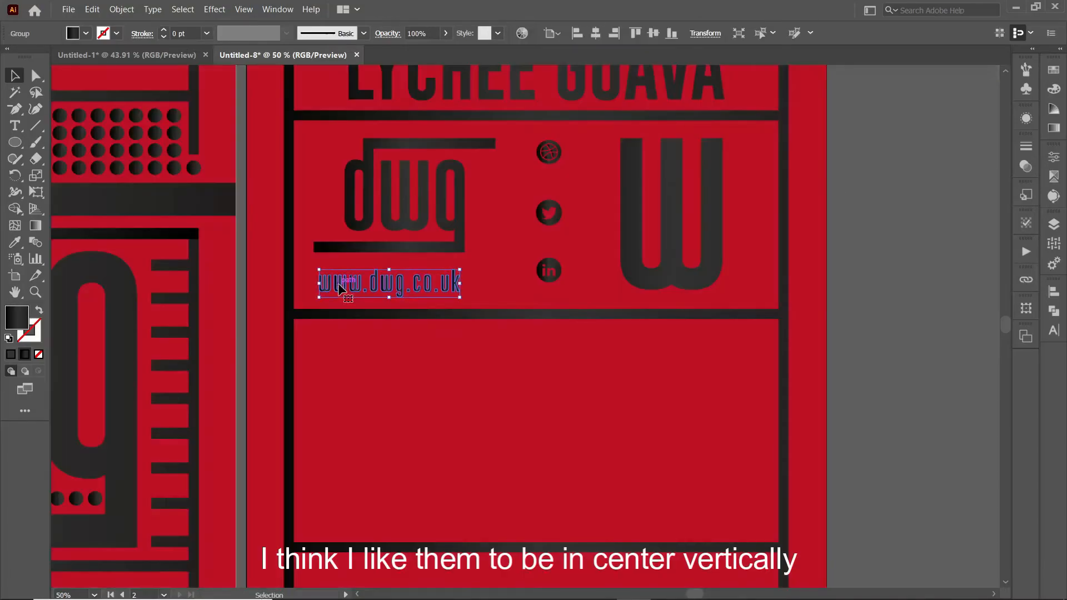
left_click(377, 253)
left_click_drag(547, 267, 549, 284)
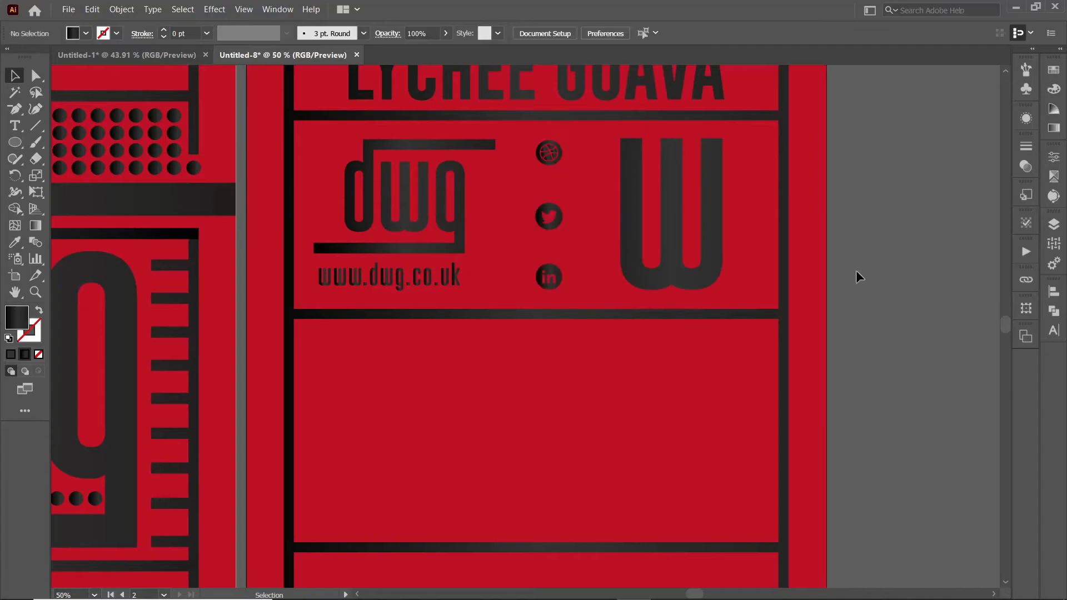
Step: Type the warning about not regularly drinking more than 14 units per week
left_click(856, 271)
key("ctrl+minus")
key("ctrl+minus")
key("ctrl+minus")
type("t")
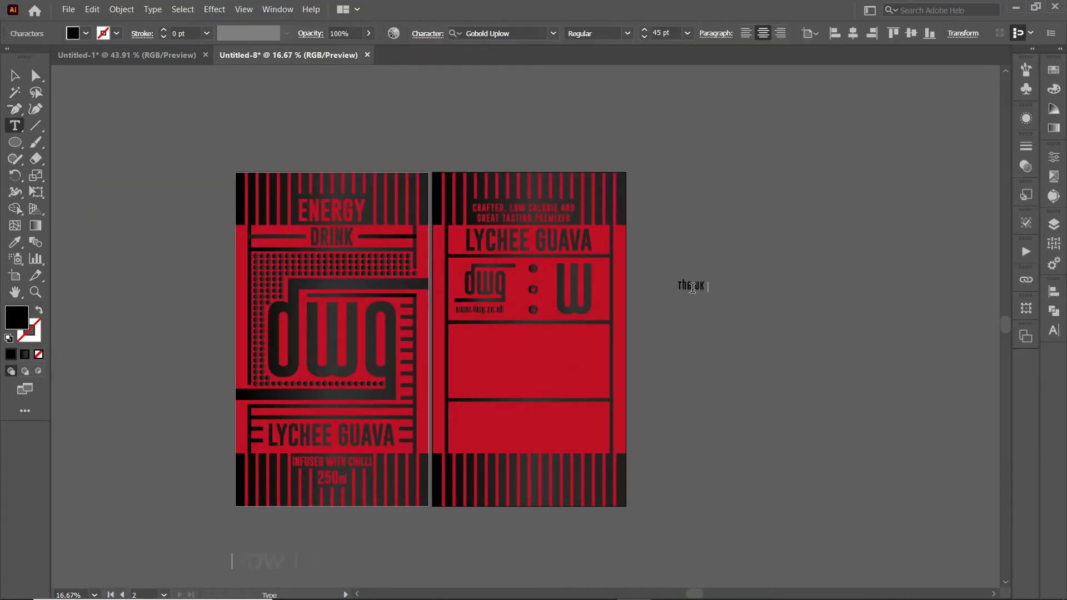
type("chief of medical officers")
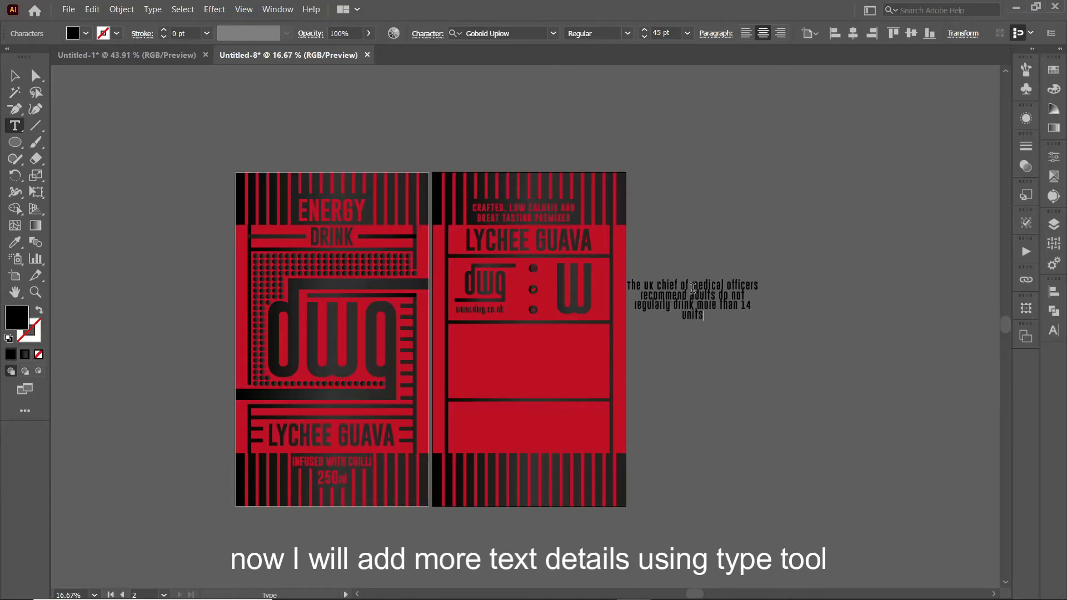
type("per week.")
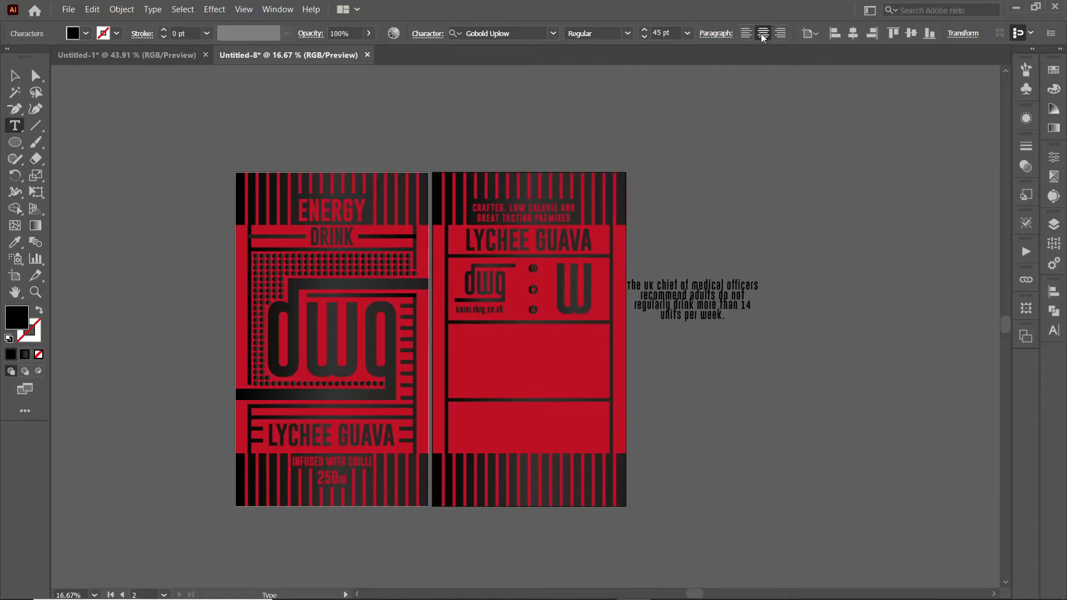
Step: Move the warning into the middle red box with 200 tracking, scaled to fit
left_click(15, 76)
left_click(746, 33)
left_click_drag(751, 293, 548, 351)
left_click(428, 33)
type("200")
key("Return")
left_click_drag(611, 354, 603, 354)
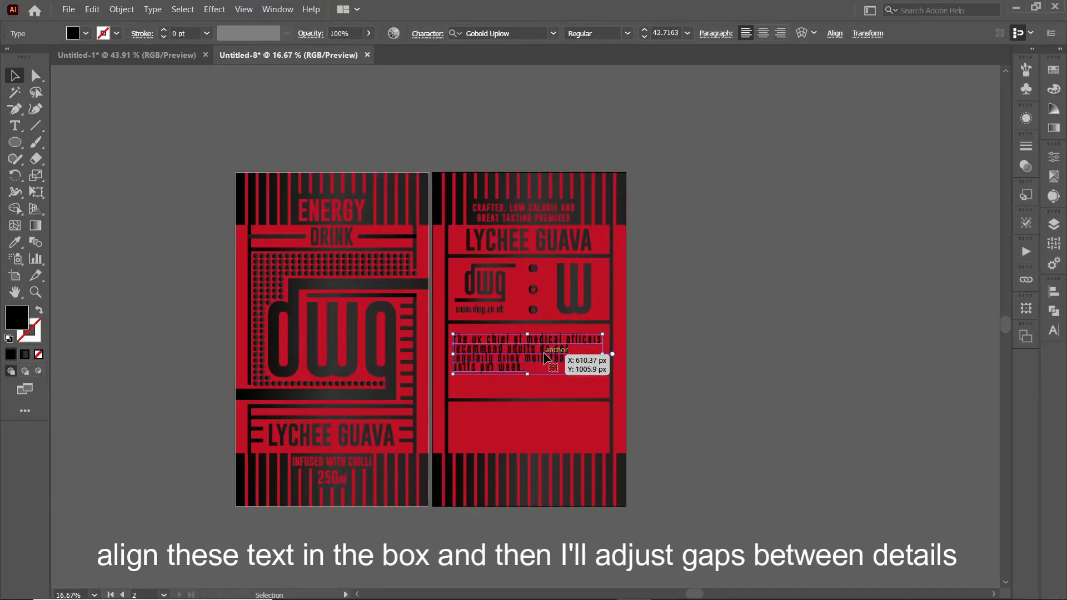
Step: Cut the second and third lines into separate text below the first line
key("ctrl+equal")
key("ctrl+equal")
triple_click(498, 345)
left_click_drag(381, 318, 655, 362)
key("ctrl+x")
key("Escape")
left_click(800, 331)
key("ctrl+v")
left_click_drag(521, 338, 529, 376)
Step: Split the remaining text so 'units per week.' becomes the fourth line
triple_click(502, 352)
key("ctrl+x")
key("Escape")
key("ctrl+v")
left_click_drag(629, 336, 499, 335)
triple_click(495, 373)
key("ctrl+x")
left_click(14, 75)
left_click(788, 296)
key("ctrl+v")
left_click_drag(500, 336, 502, 384)
left_click(533, 362, "shift")
Step: Group the four warning lines, centre them horizontally, then ungroup and outline them
left_click(642, 295, "shift")
left_click(582, 329, "shift")
key("ctrl+g")
left_click(1054, 292)
left_click(921, 322)
left_click(1054, 292)
right_click(558, 351)
left_click(627, 452)
right_click(602, 359)
left_click(629, 217)
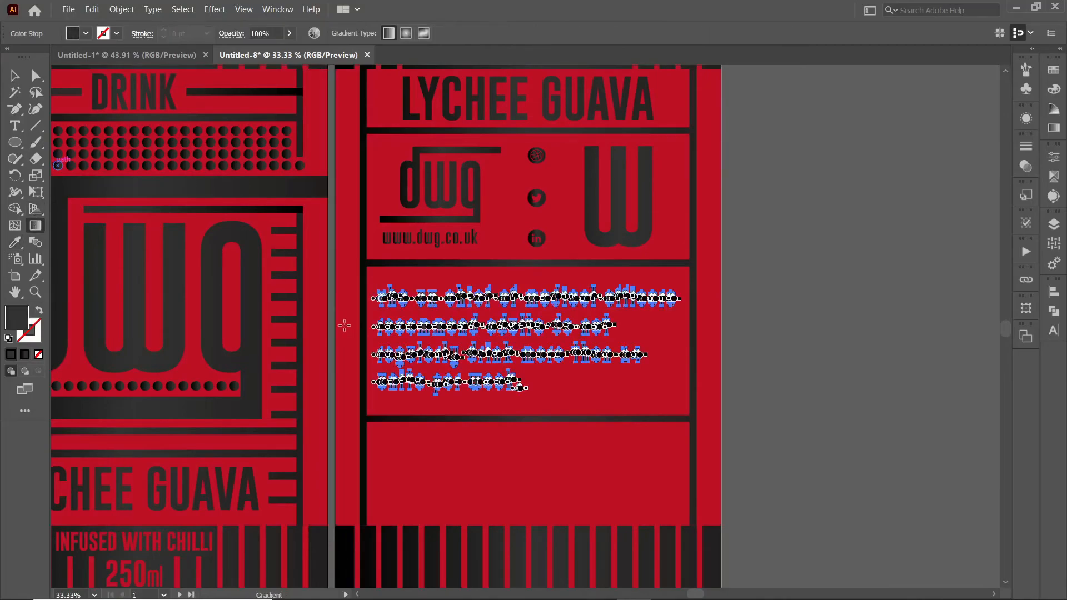
Step: Copy the dwg logo into the back label's bottom box
left_click(801, 372)
scroll(801, 371, "down", 2)
left_click_drag(394, 160, 572, 448)
left_click(789, 439)
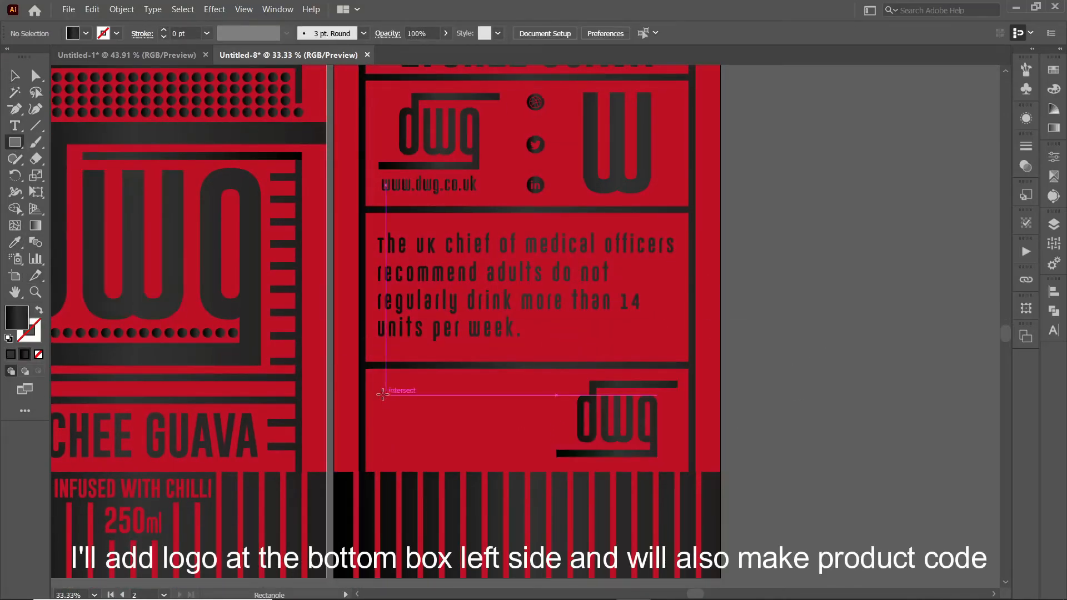
Step: Draw a white-filled rectangle in the bottom box for the barcode
mouse_move(377, 382)
left_mouse_down()
mouse_move(495, 453)
mouse_move(548, 457)
left_mouse_up()
left_click(86, 34)
left_click(29, 55)
Step: Draw thin black barcode bars and duplicate them to the right at varied widths
key("ctrl+1")
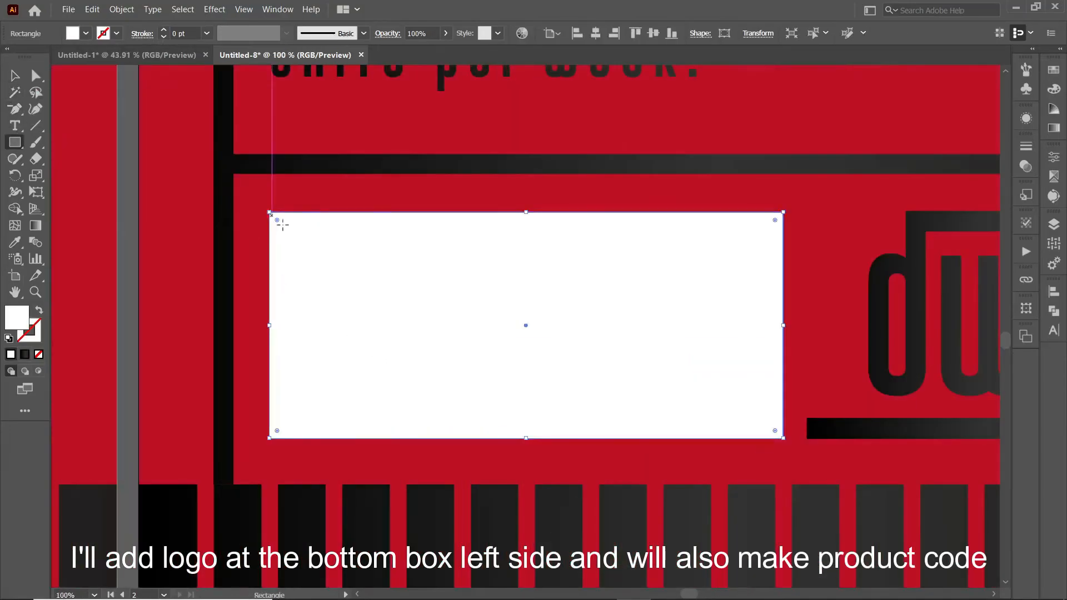
left_click_drag(301, 381, 294, 415)
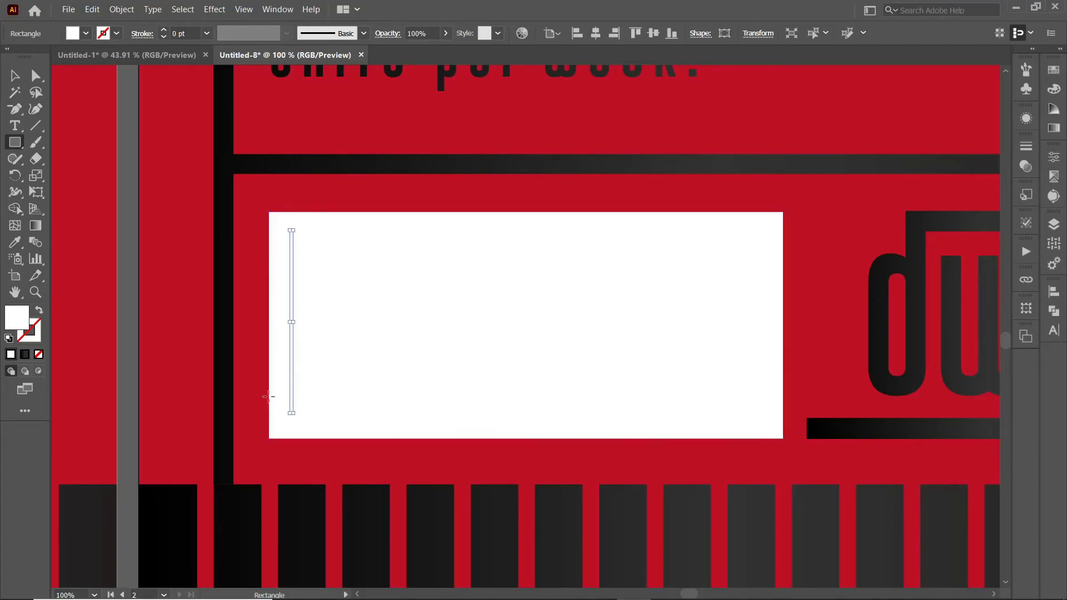
left_click(86, 33)
left_click(38, 54)
key("v")
left_click_drag(292, 364, 299, 363)
mouse_move(301, 322)
left_mouse_down()
mouse_move(314, 356)
mouse_move(310, 323)
left_mouse_up()
left_click_drag(309, 345, 335, 345)
Step: Narrow and reposition the last bar, then add a copied bar widened to 11 px
key("ctrl+equal")
key("ctrl+equal")
key("ctrl+equal")
left_click_drag(541, 326, 514, 326)
left_click_drag(514, 347, 363, 352)
key("ctrl+minus")
key("ctrl+minus")
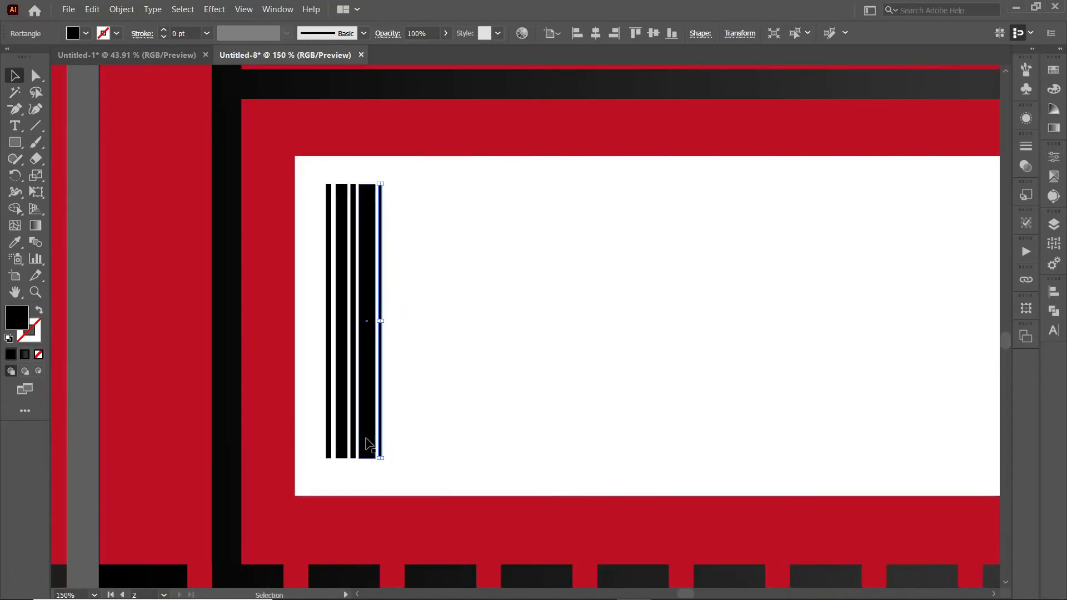
left_click_drag(383, 407, 393, 388)
mouse_move(390, 320)
left_mouse_down()
mouse_move(404, 324)
mouse_move(395, 324)
mouse_move(408, 351)
mouse_move(407, 323)
left_mouse_up()
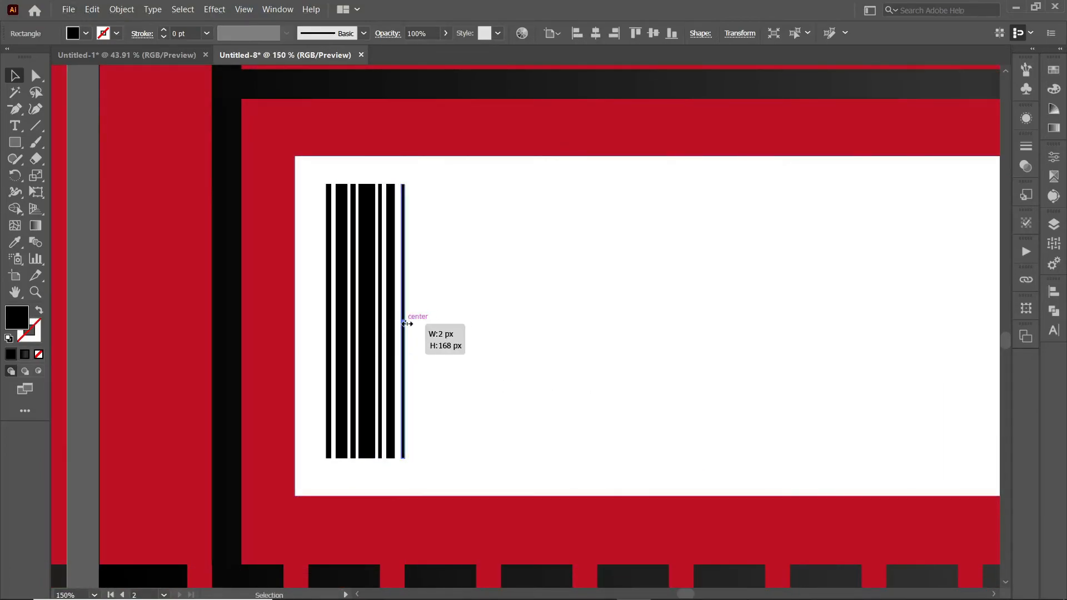
Step: Duplicate sets of bars rightward repeatedly to fill the white panel with barcode
left_click(391, 401, "shift")
left_click(381, 415, "shift")
left_click(367, 415, "shift")
left_click_drag(346, 407, 430, 404)
key("ctrl+d")
key("ctrl+d")
key("ctrl+d")
key("ctrl+d")
key("ctrl+d")
key("ctrl+d")
left_click_drag(615, 435, 503, 435)
key("ctrl+d")
Step: Lock the red background and white rectangle, then group and nudge the black bars
left_click(155, 383)
key("ctrl+2")
left_click(189, 383)
key("ctrl+2")
left_click_drag(195, 361, 940, 459)
key("ctrl+g")
key("Left")
key("Left")
key("Left")
key("Left")
key("Left")
key("Left")
key("Left")
key("Down")
key("Down")
key("Down")
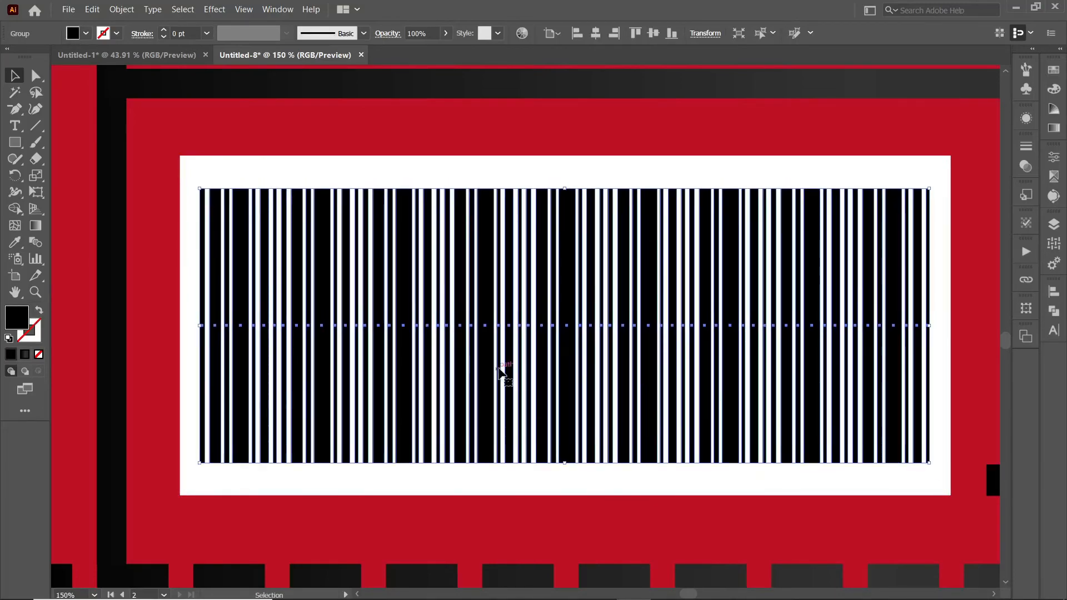
left_click(15, 126)
left_click(338, 133)
type("0")
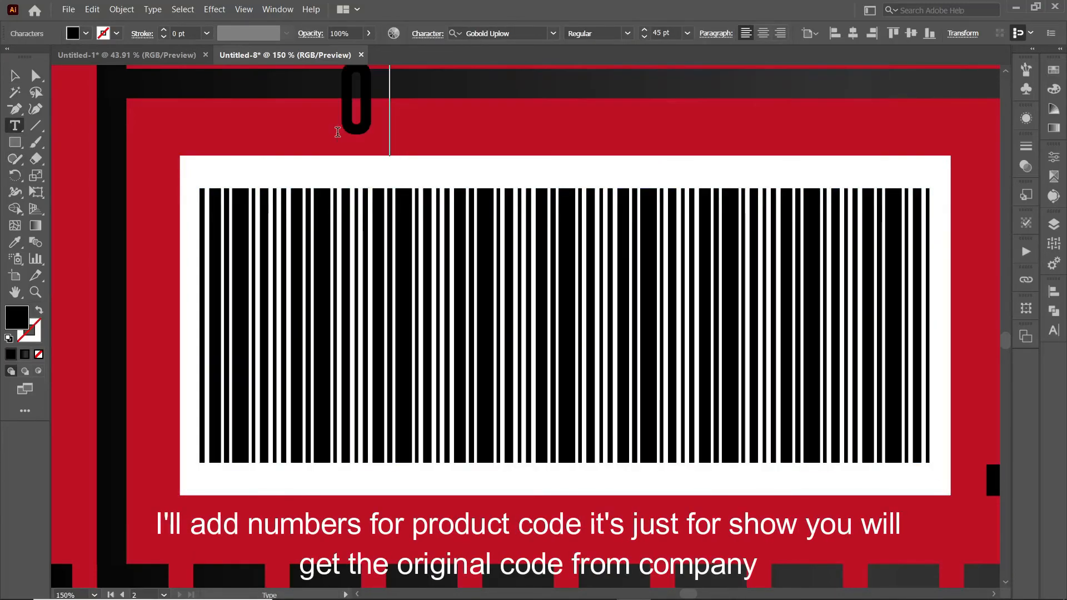
type("123456667890")
key("Escape")
left_click_drag(704, 90, 636, 442)
left_click_drag(955, 461, 860, 470)
Step: Shorten the inner barcode bars so they end above the numbers
left_click(542, 411)
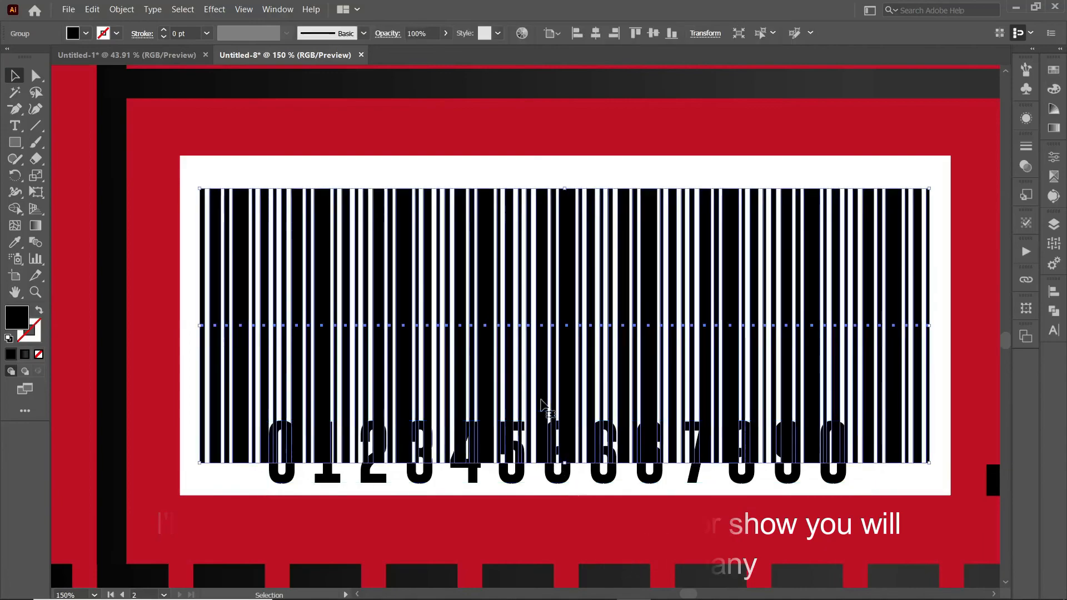
double_click(542, 412)
left_click(485, 425)
left_click_drag(271, 427, 271, 427)
left_click_drag(561, 462, 566, 404)
double_click(561, 470)
left_click(562, 469)
Step: Outline the numbers, shrink them slightly and nudge them into position
right_click(562, 471)
left_click(608, 359)
left_click_drag(846, 453, 837, 450)
key("Right")
key("Right")
key("Right")
key("Right")
key("Up")
key("Up")
key("Up")
key("Up")
key("Up")
key("Up")
Step: Select all of the back label's artwork and group it
left_click(239, 508)
key("ctrl+0")
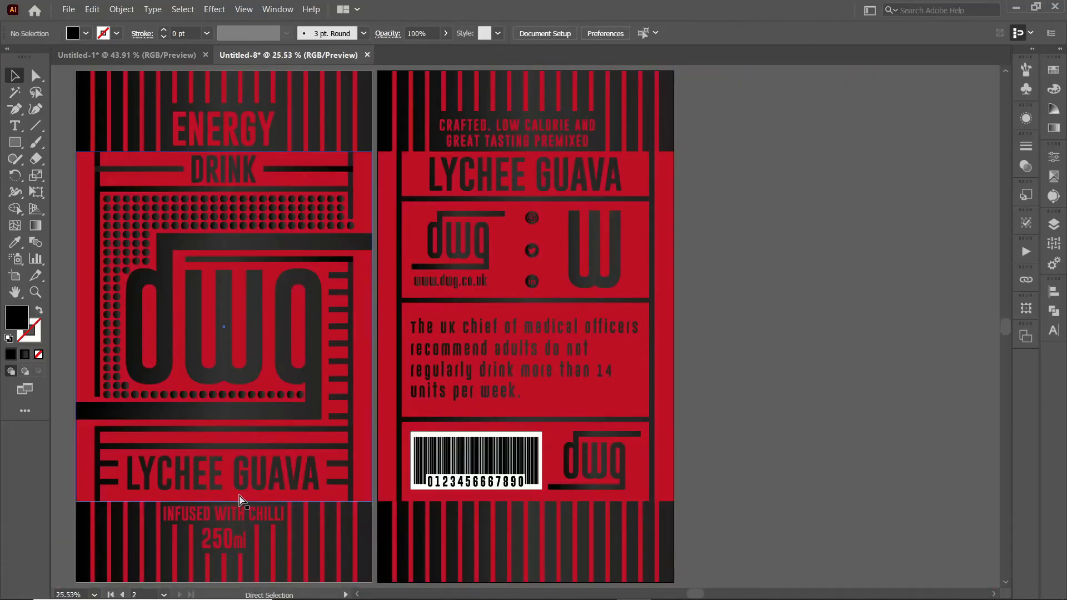
key("ctrl+minus")
left_click_drag(708, 362, 816, 355)
key("ctrl+minus")
left_click_drag(723, 503, 680, 450)
left_click(1054, 224)
scroll(901, 285, "down", 5)
left_click(1054, 224)
left_click(121, 10)
left_click(138, 68)
Step: Select all of the front label's artwork and group it
left_click_drag(296, 118, 473, 454)
left_click(122, 9)
left_click(138, 67)
left_click(798, 365)
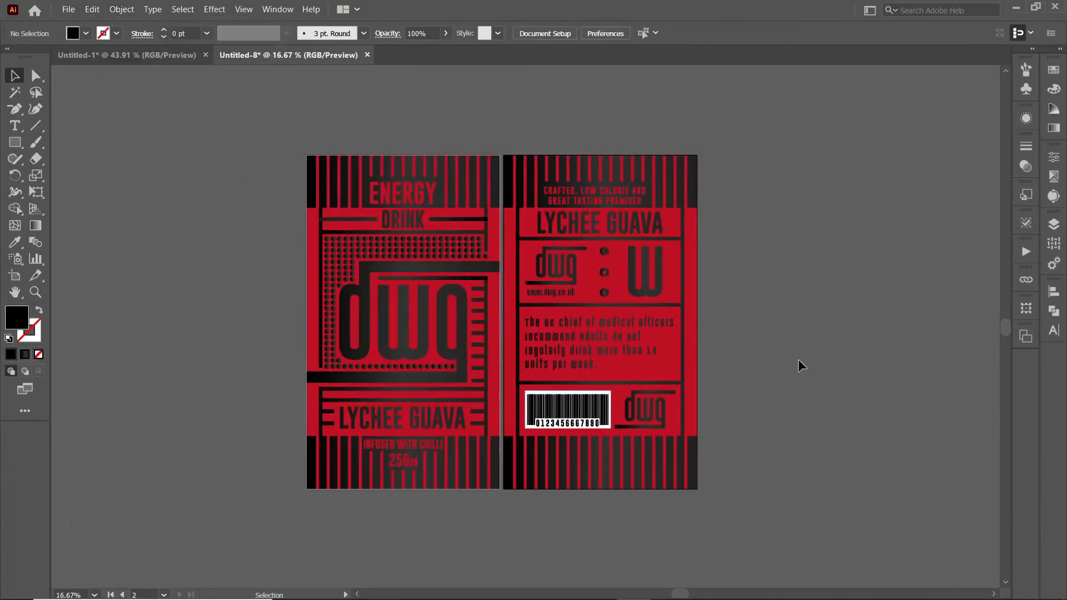
mouse_move(681, 596)
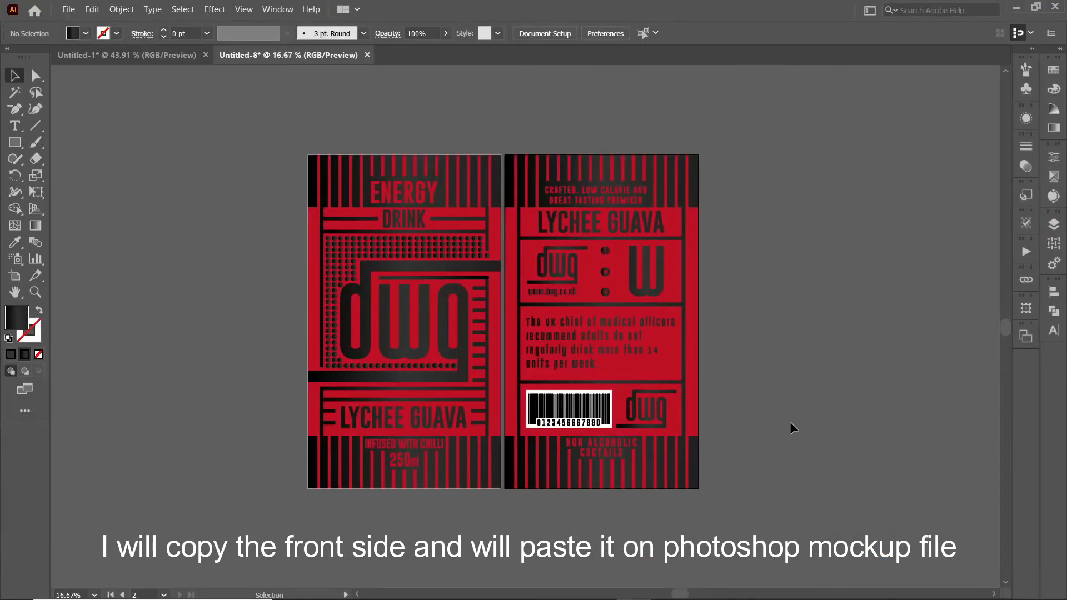
Step: Paste the front label into the front can's smart object, replacing the placeholder, and save
left_click(484, 451)
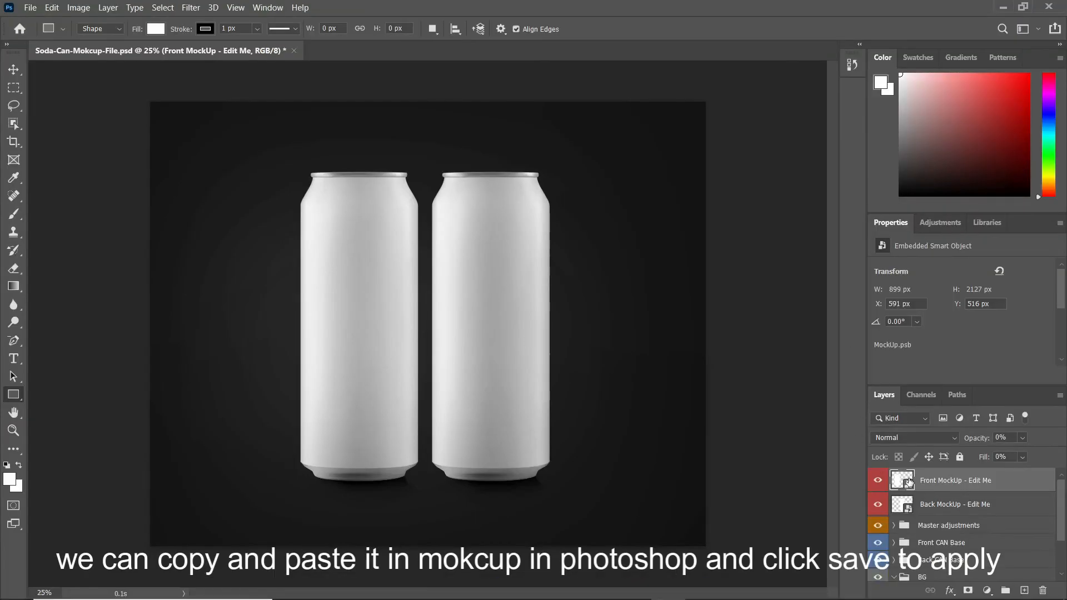
double_click(907, 483)
key("ctrl+v")
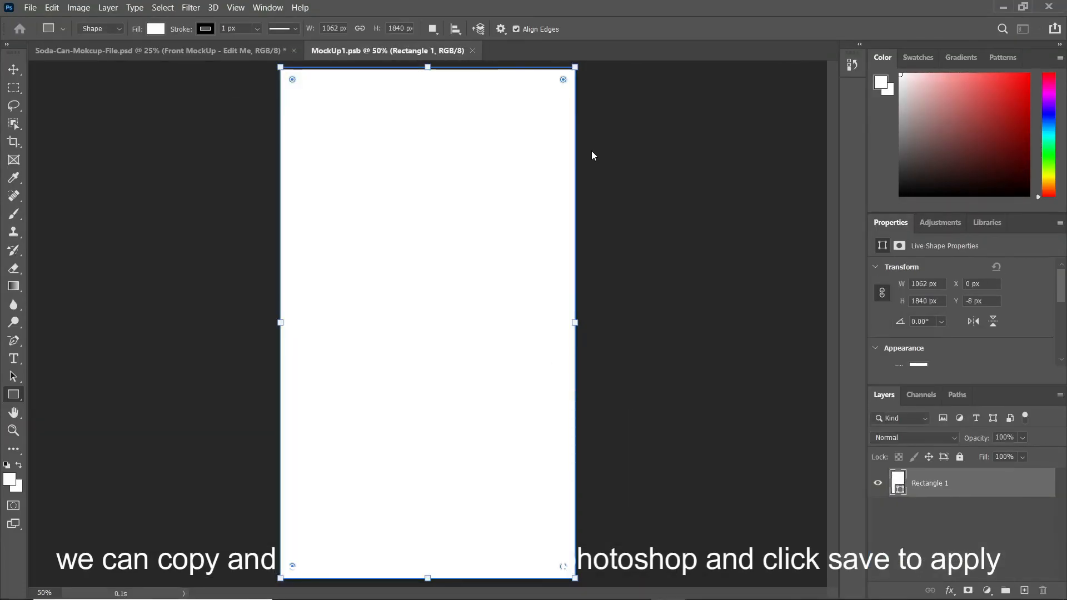
left_click(591, 153)
key("Return")
left_click(916, 513)
key("Delete")
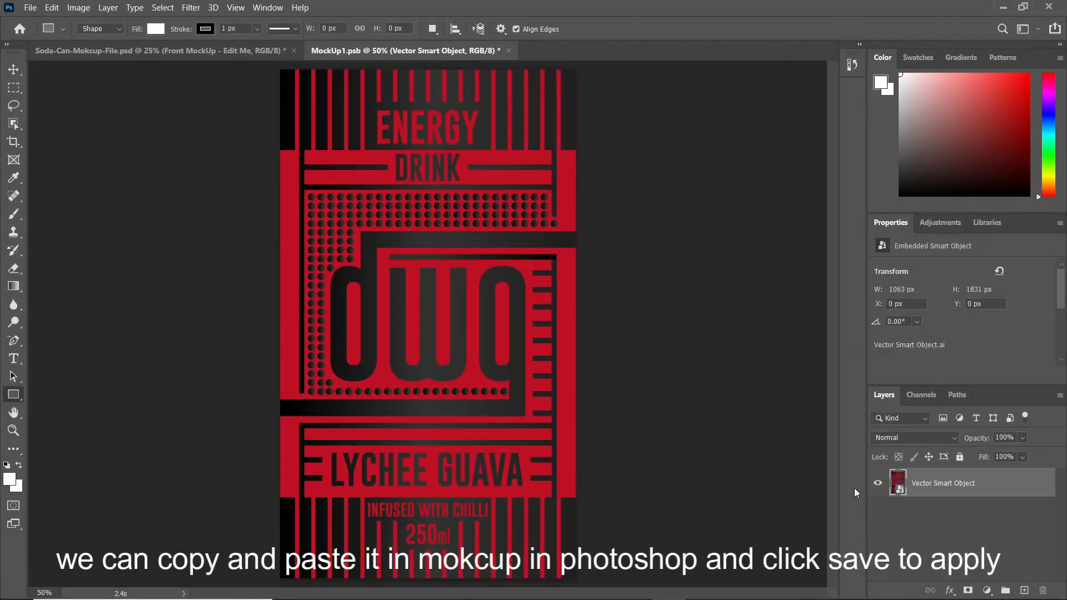
left_click(31, 8)
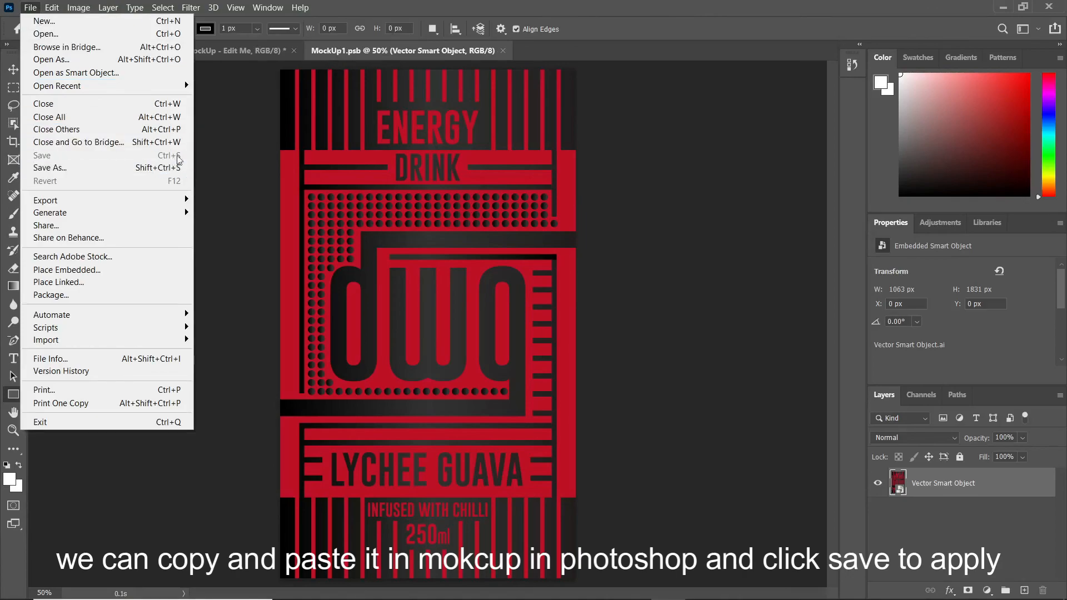
left_click(355, 161)
left_click(592, 171)
left_click(503, 51)
Step: Copy the back label artwork and paste it as a Smart Object into the back can's label
double_click(908, 507)
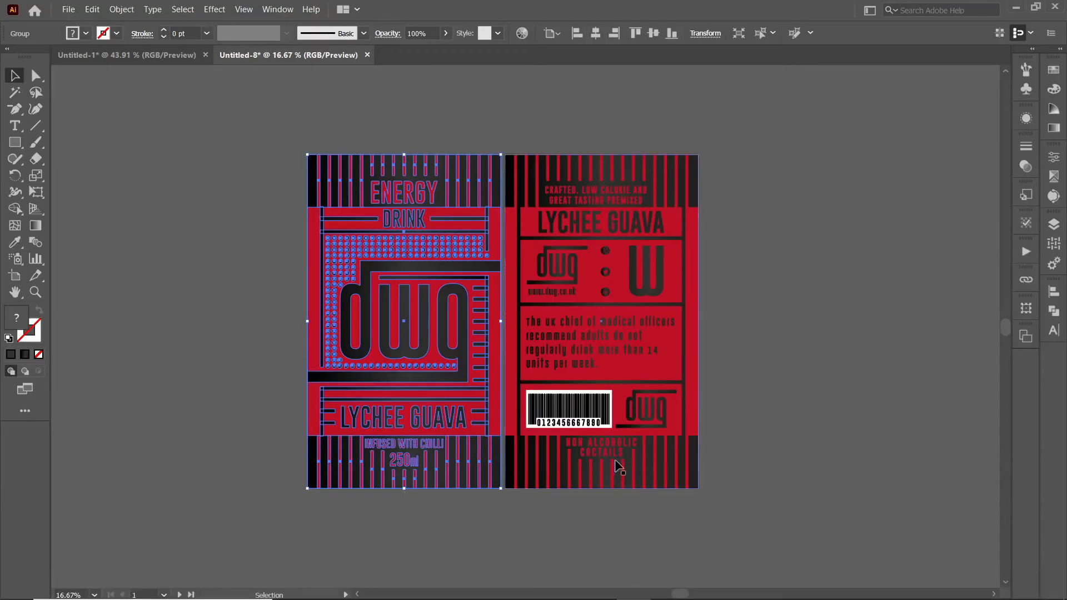
left_click(617, 467)
left_click(122, 10)
left_click(135, 68)
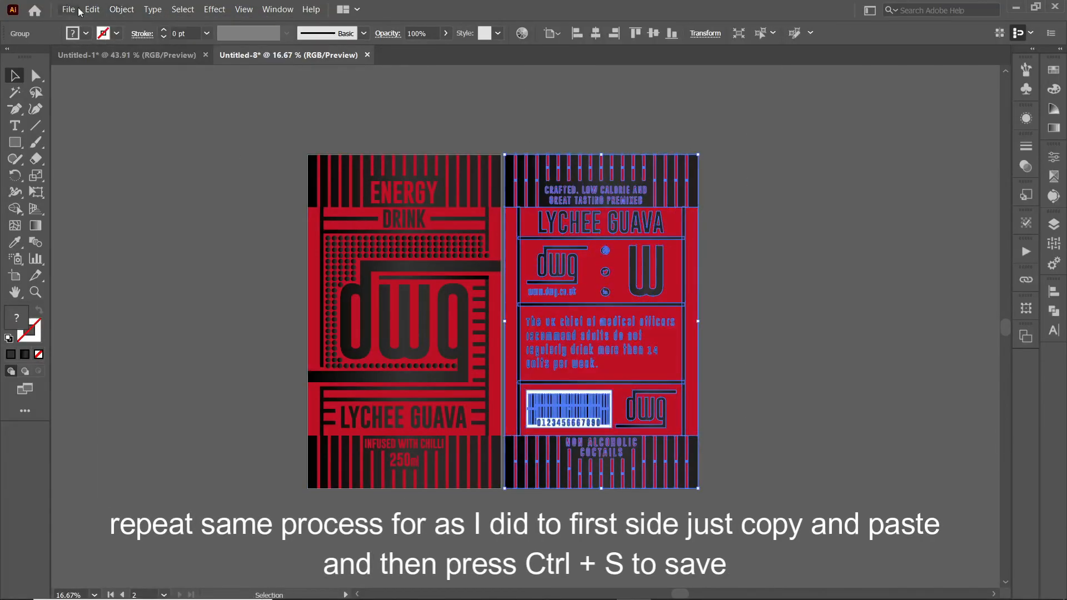
left_click(93, 9)
left_click(106, 69)
left_click(668, 587)
left_click(52, 8)
left_click(155, 127)
left_click(579, 162)
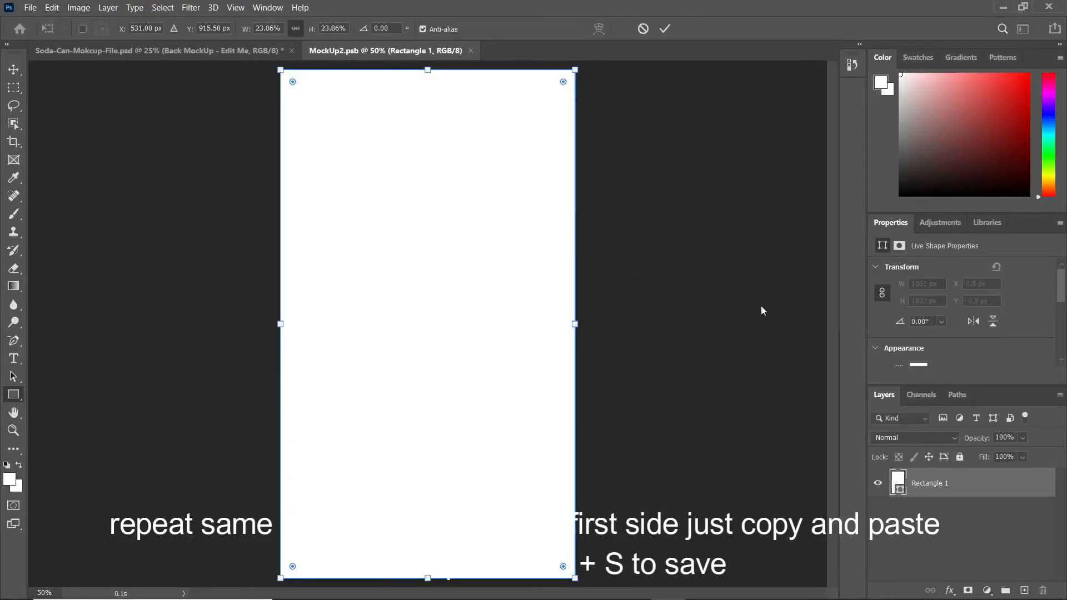
Step: Stretch the back label to both edges, delete the white placeholder, save and close
left_click_drag(572, 324, 576, 324)
left_click_drag(284, 324, 280, 324)
key("Return")
left_click(927, 510)
key("Delete")
key("ctrl+s")
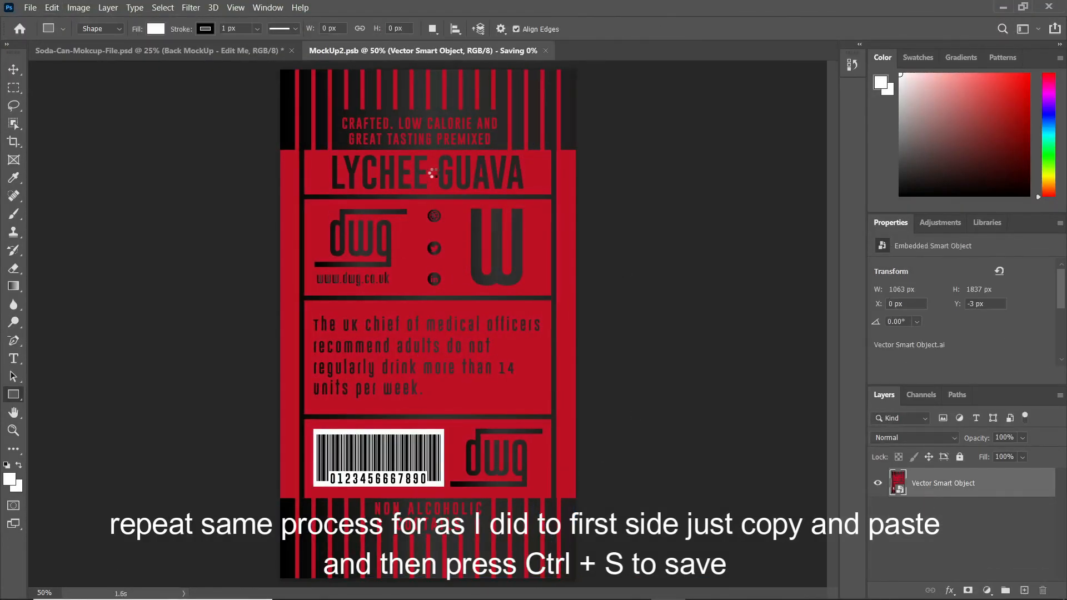
left_click(501, 51)
key("v")
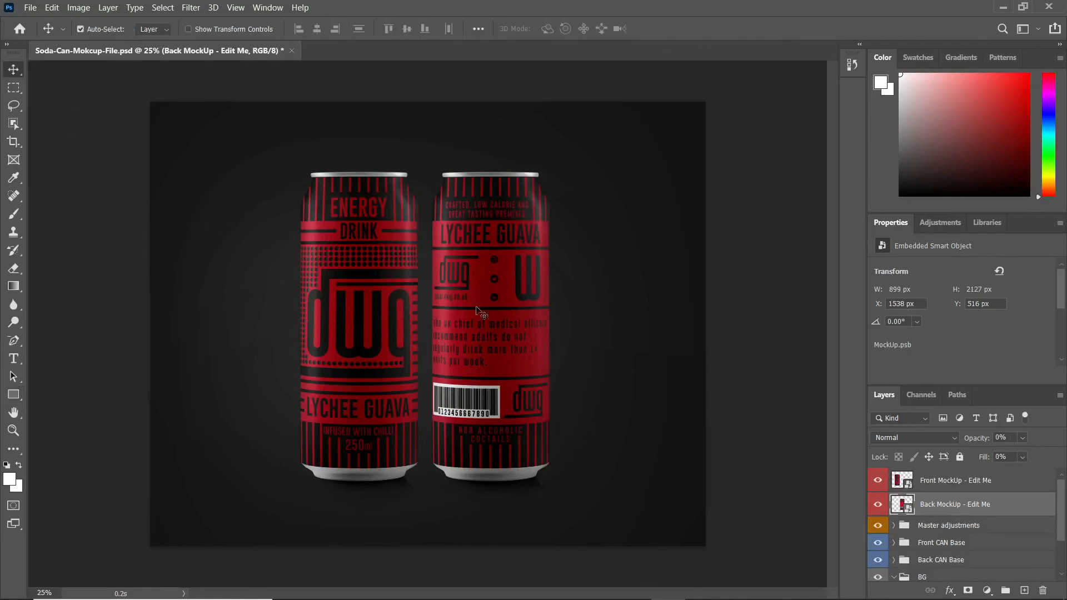